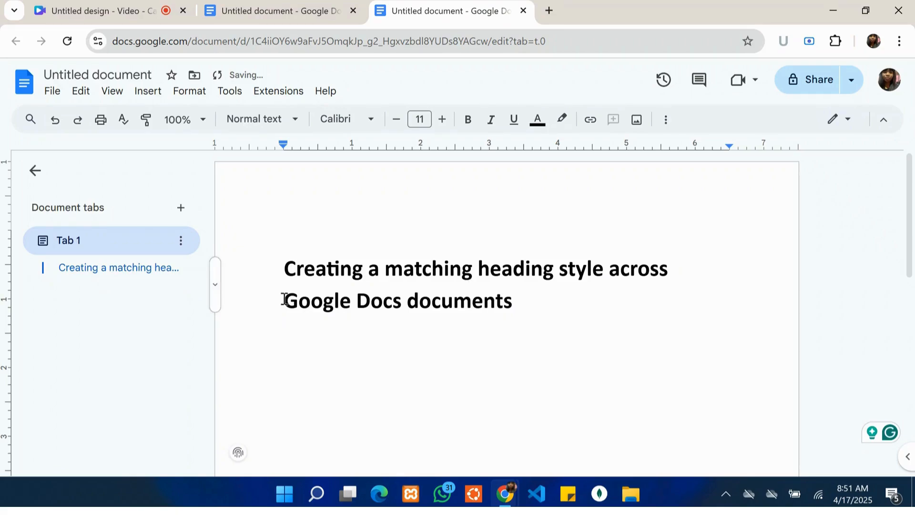
Examine the styled headings and their shading in the other open document.
{"action": "left_click", "coordinate": [280, 268]}
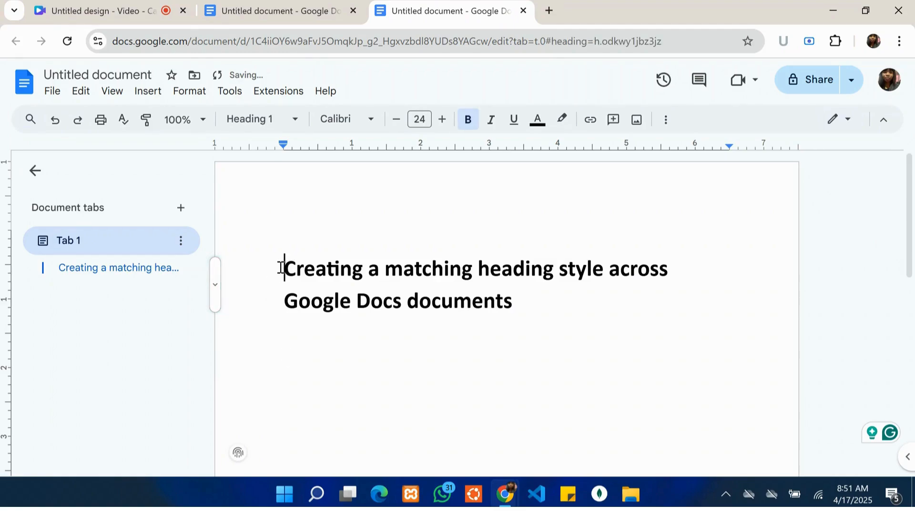
{"action": "key", "text": "Return"}
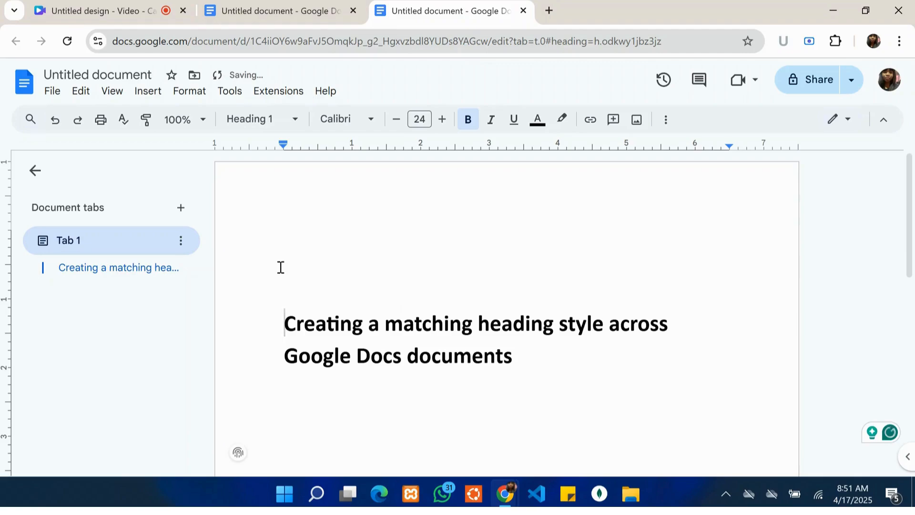
{"action": "left_click", "coordinate": [234, 4]}
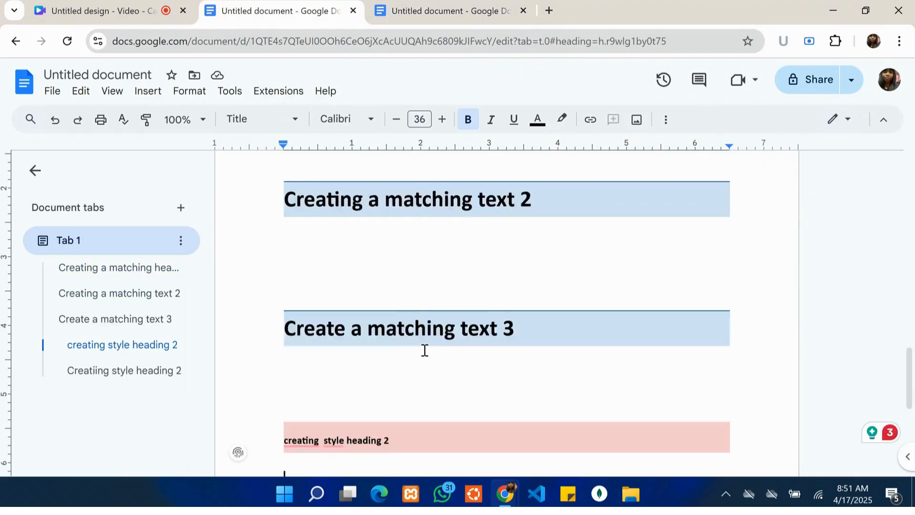
{"action": "scroll", "coordinate": [471, 402], "scroll_direction": "down", "scroll_amount": 10}
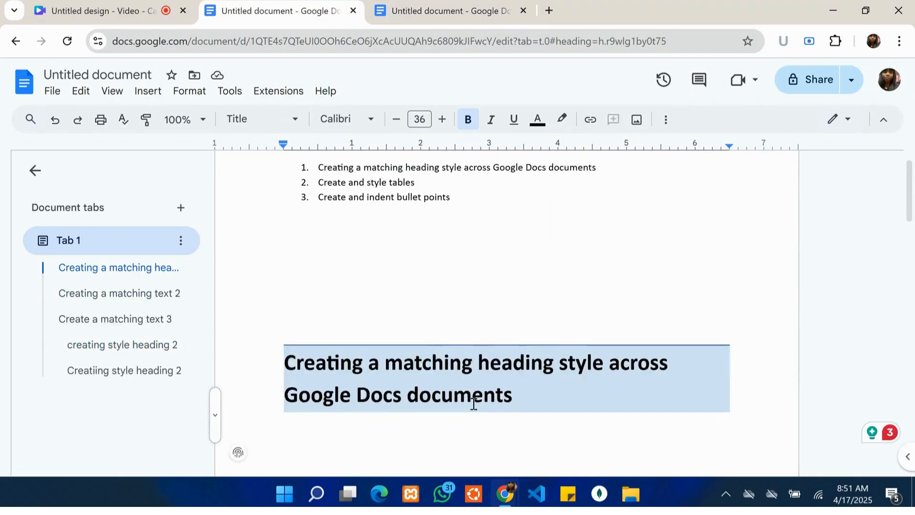
{"action": "scroll", "coordinate": [474, 404], "scroll_direction": "down", "scroll_amount": 10}
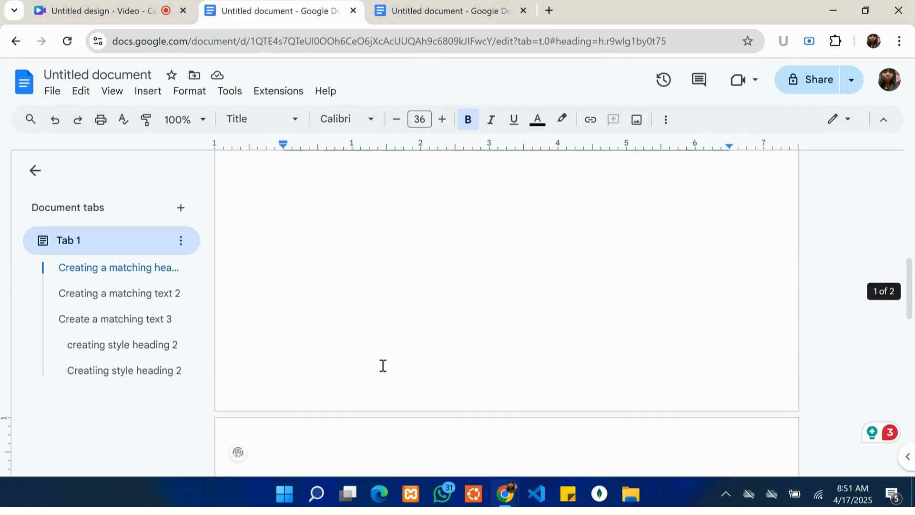
{"action": "scroll", "coordinate": [383, 367], "scroll_direction": "up", "scroll_amount": 5}
{"action": "scroll", "coordinate": [383, 366], "scroll_direction": "down", "scroll_amount": 2}
{"action": "scroll", "coordinate": [429, 317], "scroll_direction": "up", "scroll_amount": 3}
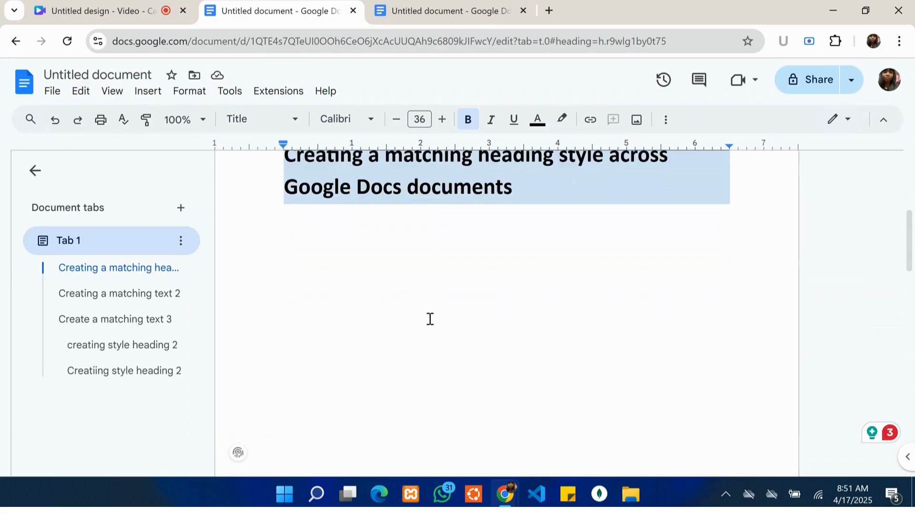
Back in the single-heading document, reset the heading "Creating a matching heading style across Google Docs documents" to Normal text and reapply Heading 1.
{"action": "left_click", "coordinate": [441, 4]}
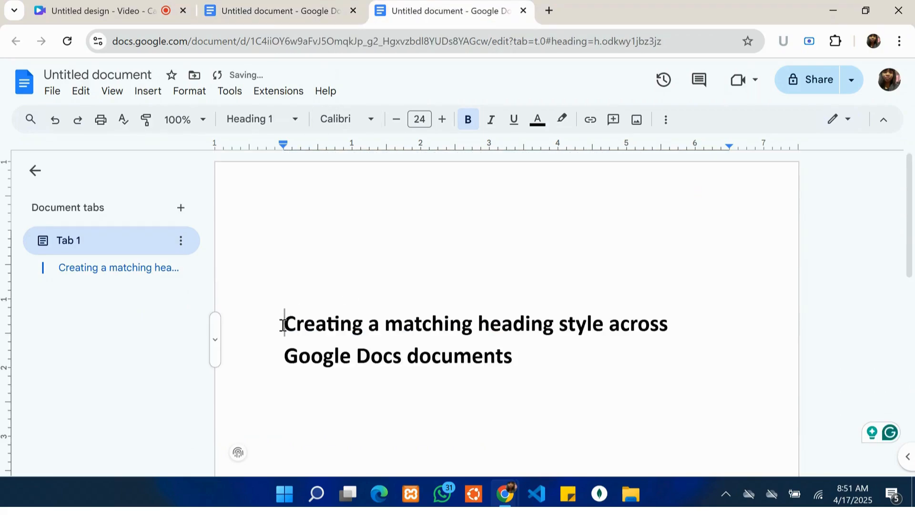
{"action": "scroll", "coordinate": [282, 325], "scroll_direction": "down", "scroll_amount": 1}
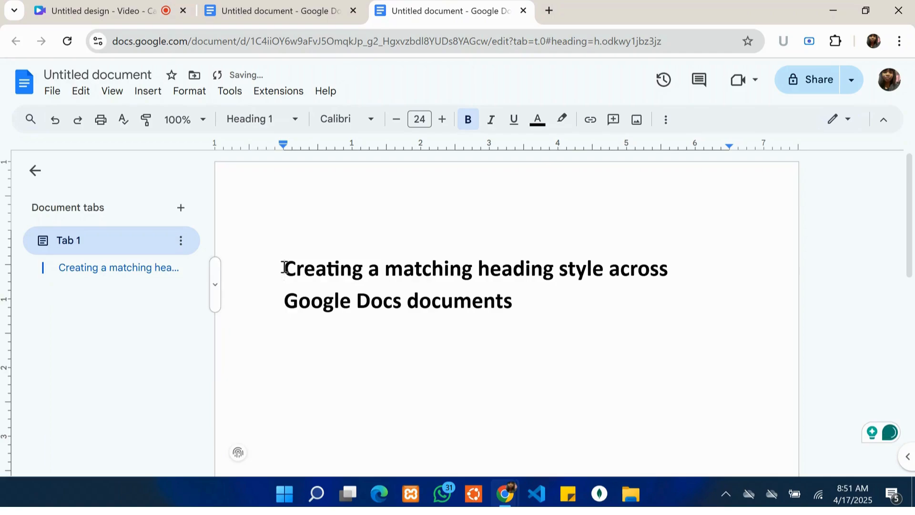
{"action": "left_click_drag", "start_coordinate": [284, 267], "coordinate": [527, 296]}
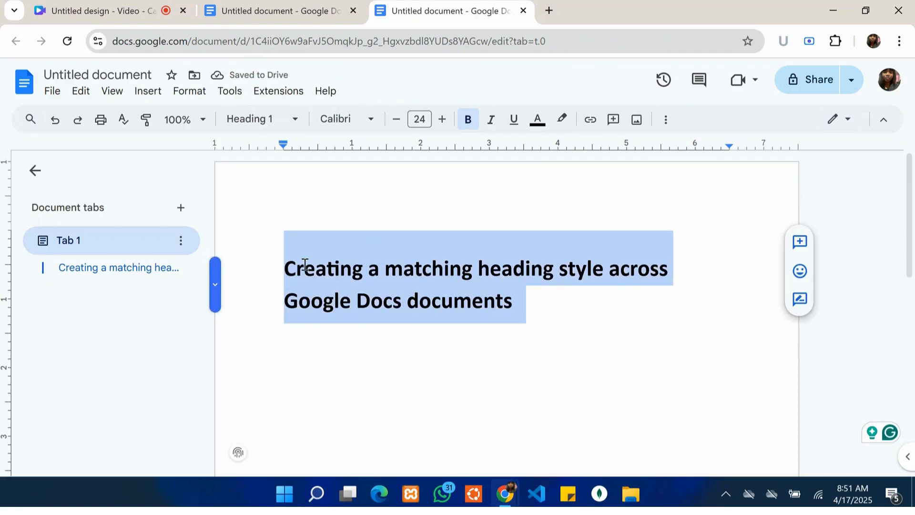
{"action": "left_click", "coordinate": [293, 119]}
{"action": "left_click", "coordinate": [294, 158]}
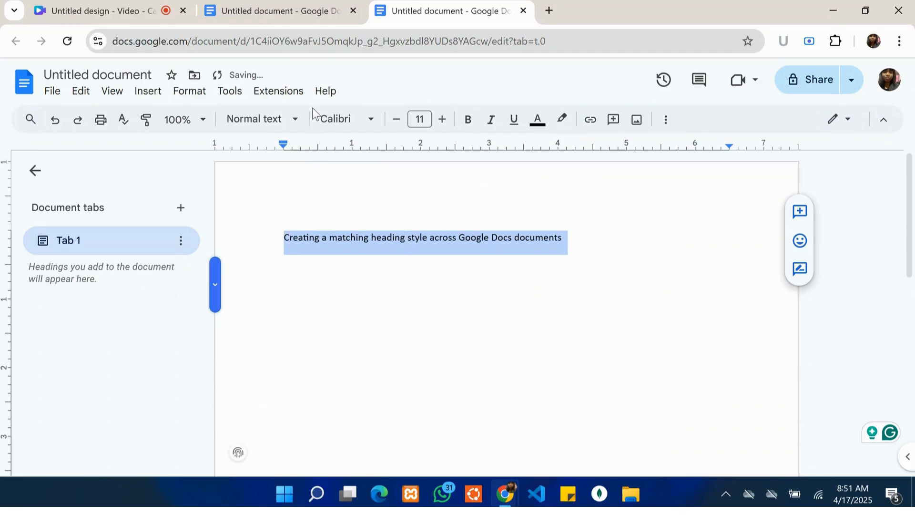
{"action": "left_click", "coordinate": [297, 120]}
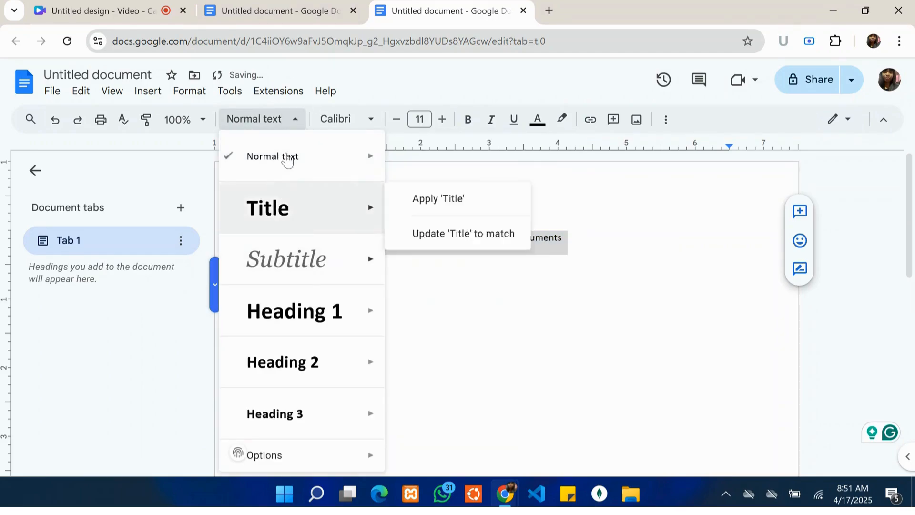
{"action": "mouse_move", "coordinate": [331, 313]}
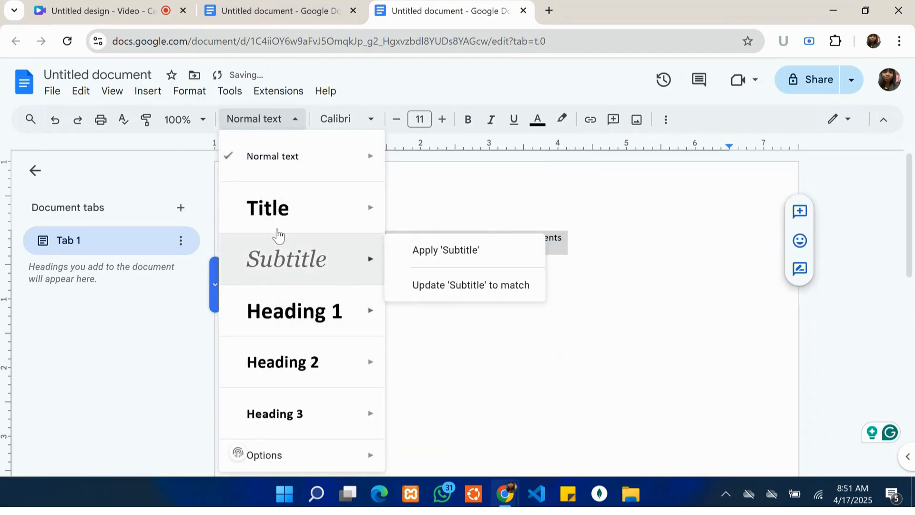
{"action": "left_click", "coordinate": [292, 312]}
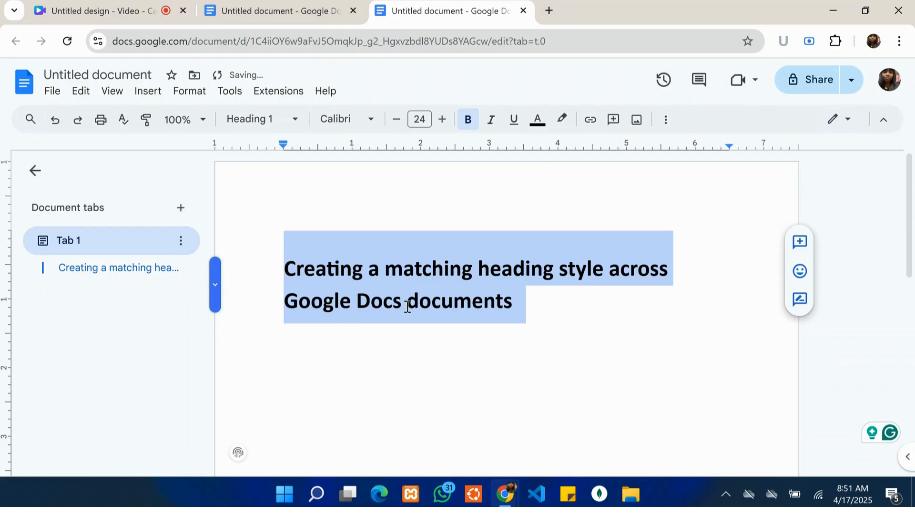
Open the borders and shading settings for the selected heading and enable the top and left borders.
{"action": "left_click", "coordinate": [199, 97]}
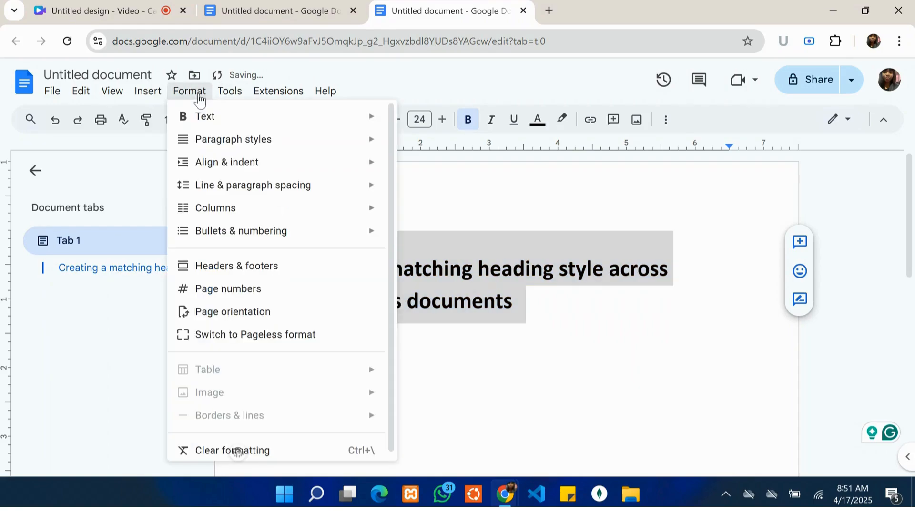
{"action": "mouse_move", "coordinate": [266, 148]}
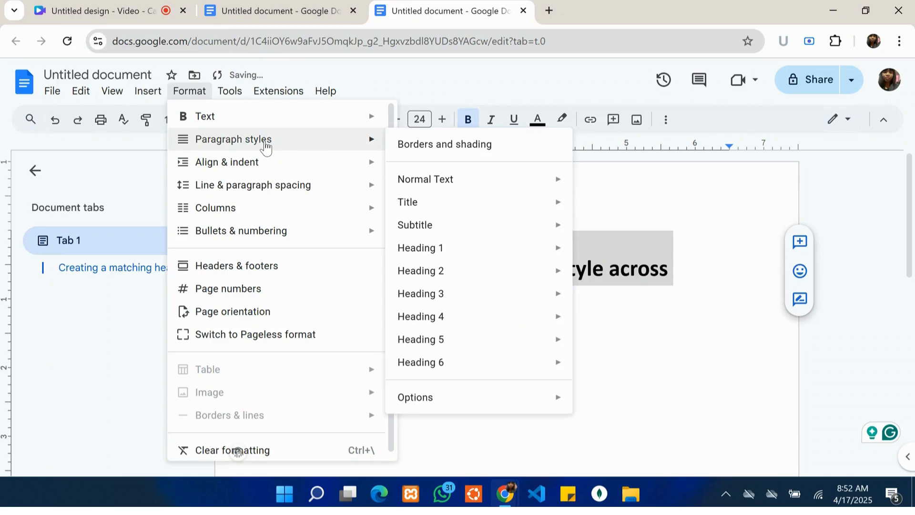
{"action": "left_click", "coordinate": [433, 148]}
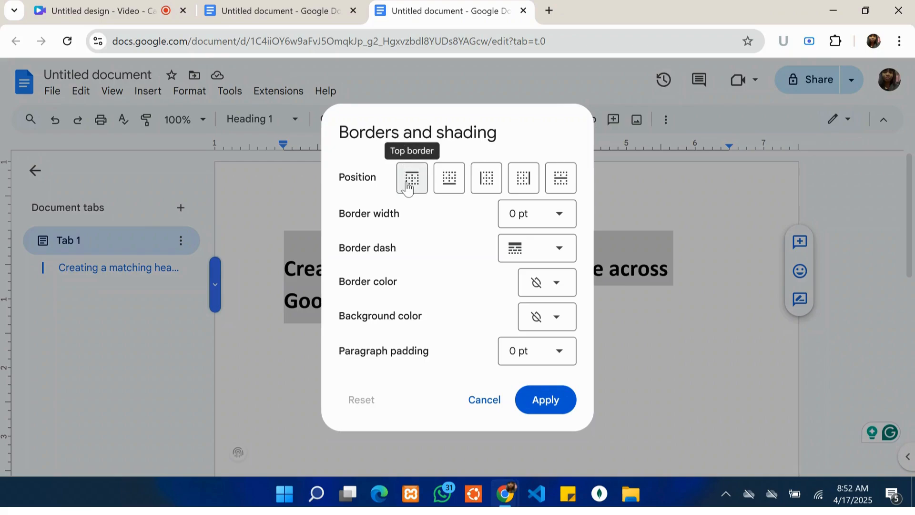
{"action": "left_click", "coordinate": [410, 185]}
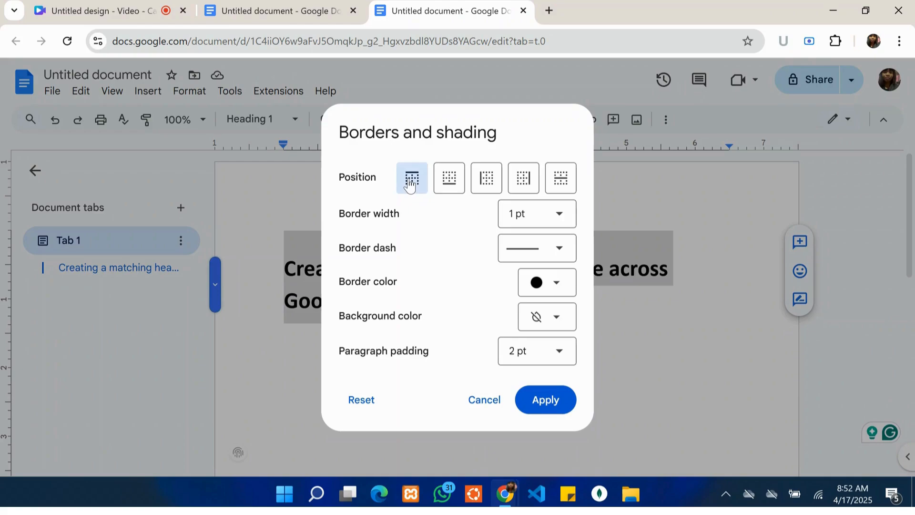
{"action": "left_click", "coordinate": [485, 188]}
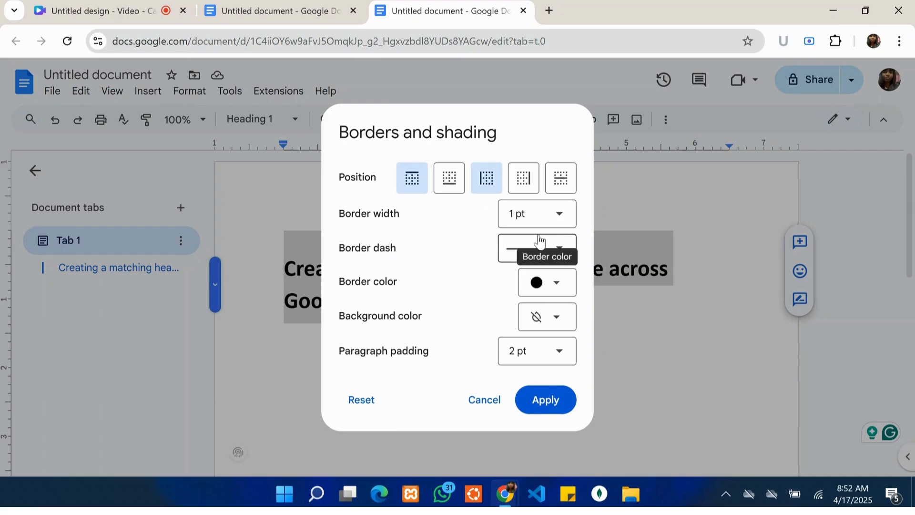
Apply a dark blue border color and a light blue background color to the heading.
{"action": "left_click", "coordinate": [558, 288]}
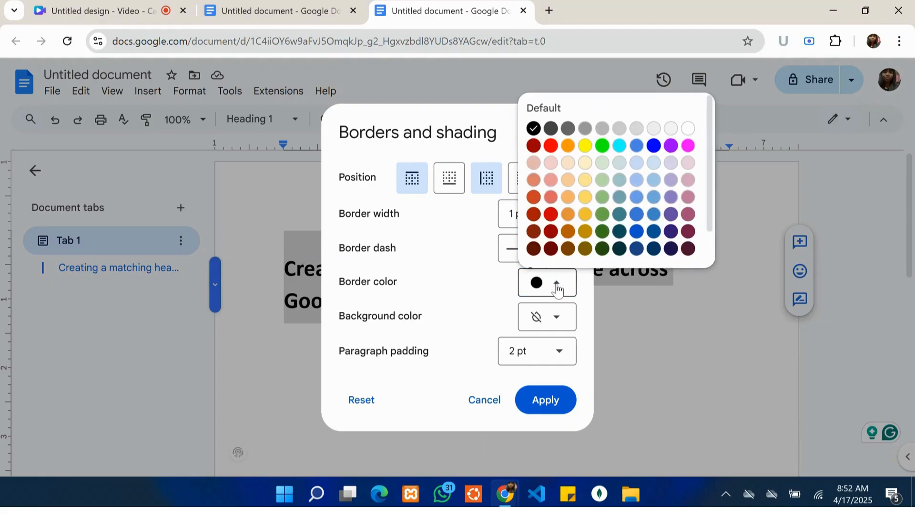
{"action": "left_click", "coordinate": [652, 231]}
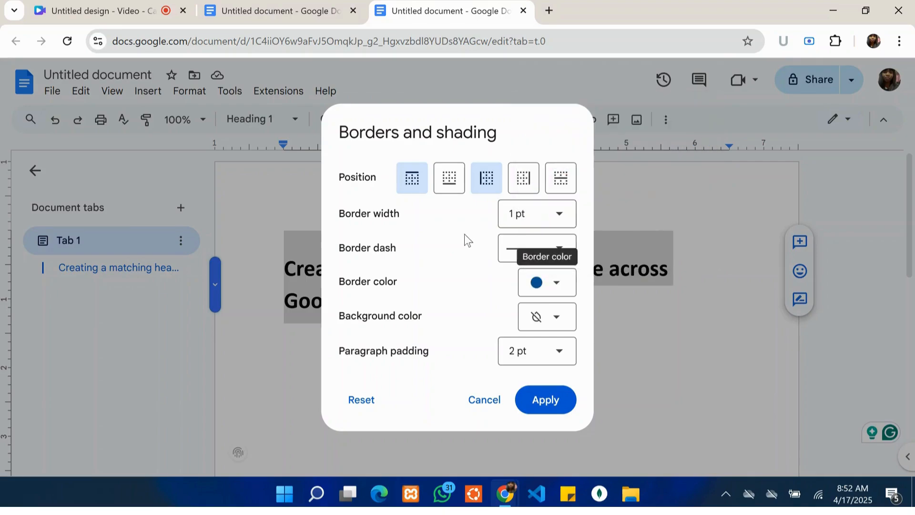
{"action": "left_click", "coordinate": [557, 321]}
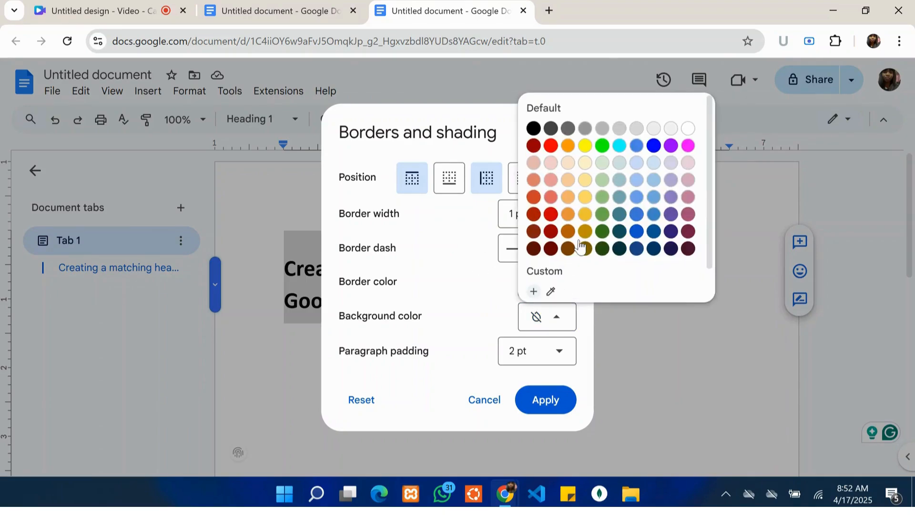
{"action": "left_click", "coordinate": [654, 197]}
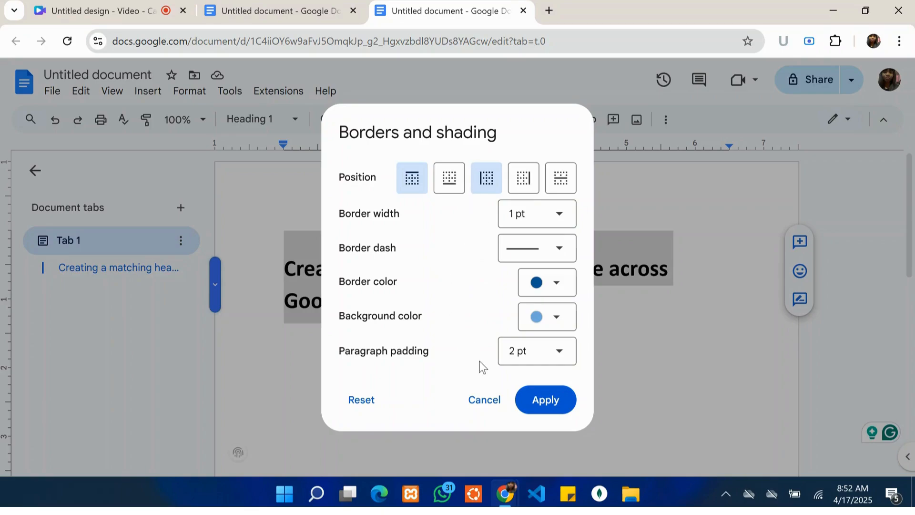
{"action": "left_click", "coordinate": [547, 400]}
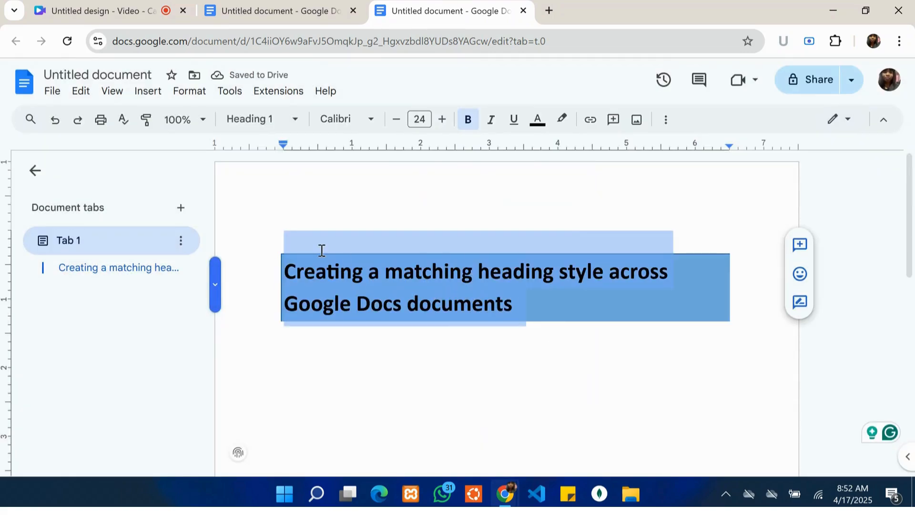
Try the Lato font on the heading.
{"action": "left_click", "coordinate": [367, 120]}
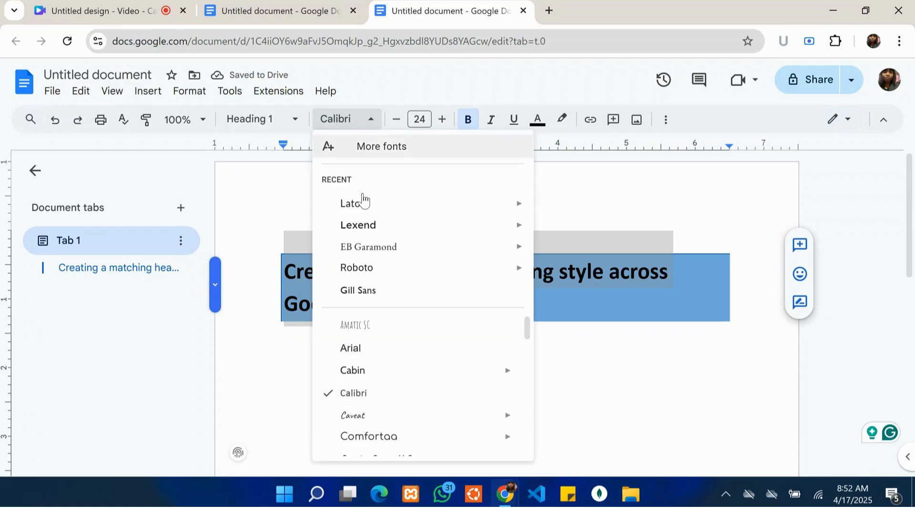
{"action": "mouse_move", "coordinate": [391, 213]}
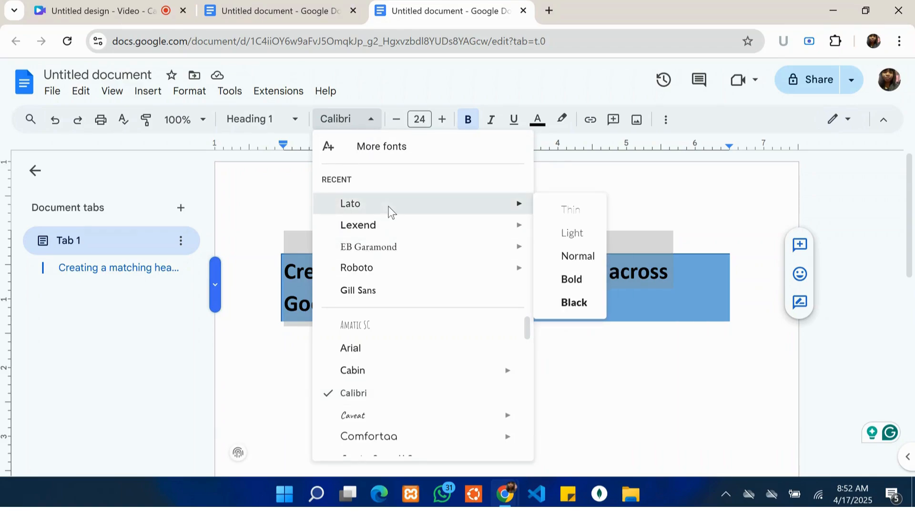
{"action": "left_click", "coordinate": [388, 206]}
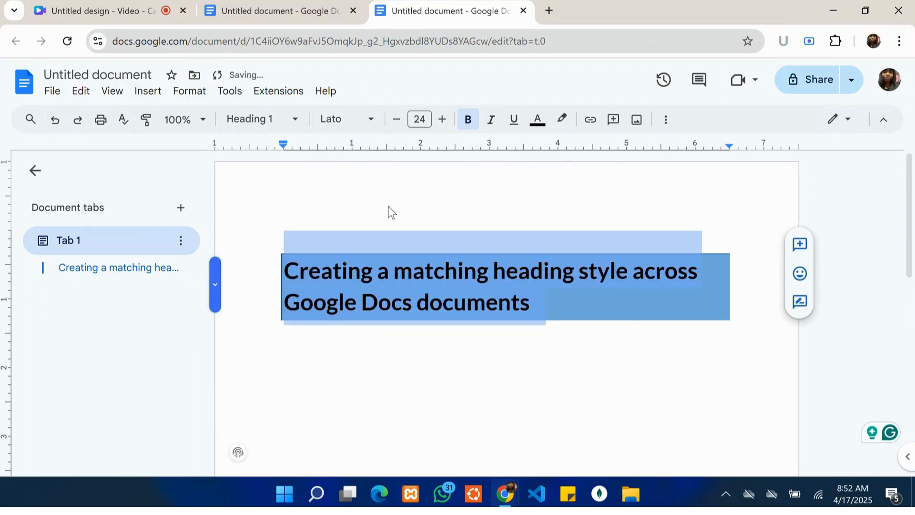
Set the heading's font to Lexend and its font size to 18.
{"action": "left_click", "coordinate": [367, 118]}
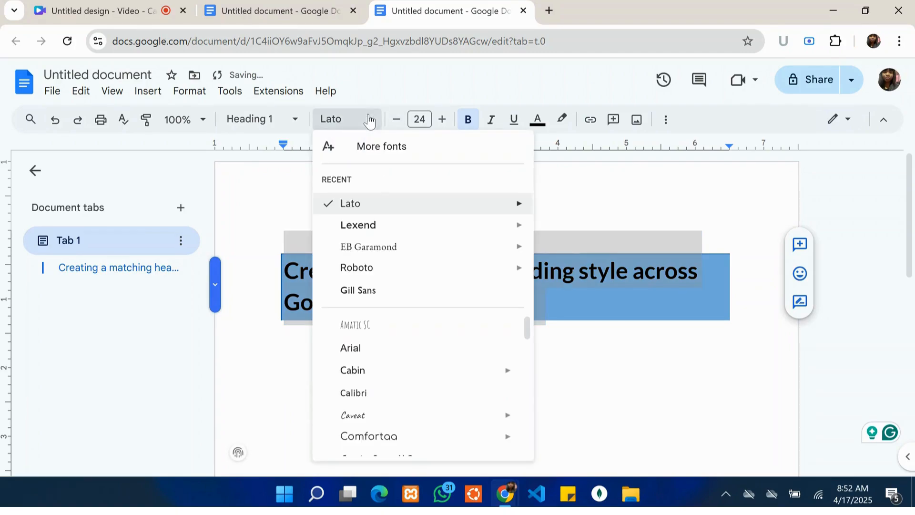
{"action": "left_click", "coordinate": [380, 226]}
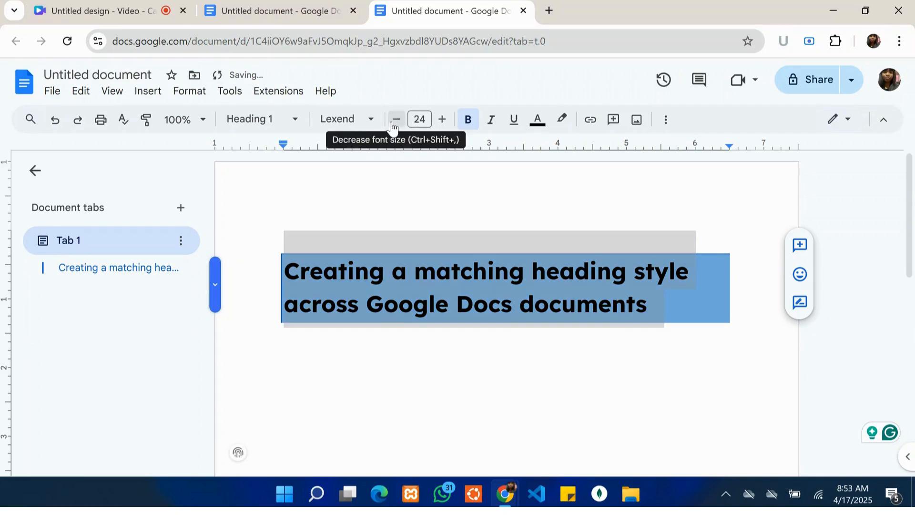
{"action": "left_click", "coordinate": [395, 122]}
{"action": "left_click", "coordinate": [395, 122]}
{"action": "left_click", "coordinate": [393, 125]}
{"action": "left_click", "coordinate": [393, 125]}
{"action": "left_click", "coordinate": [394, 123]}
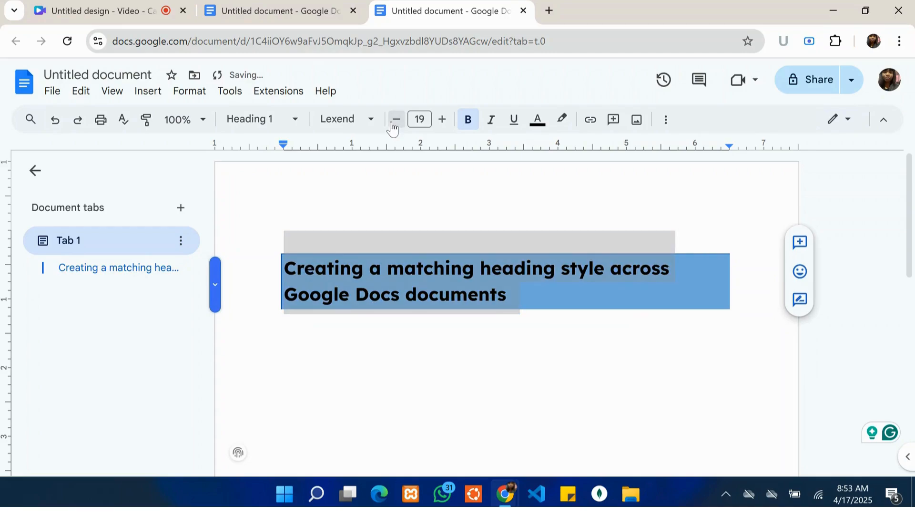
{"action": "left_click", "coordinate": [394, 123]}
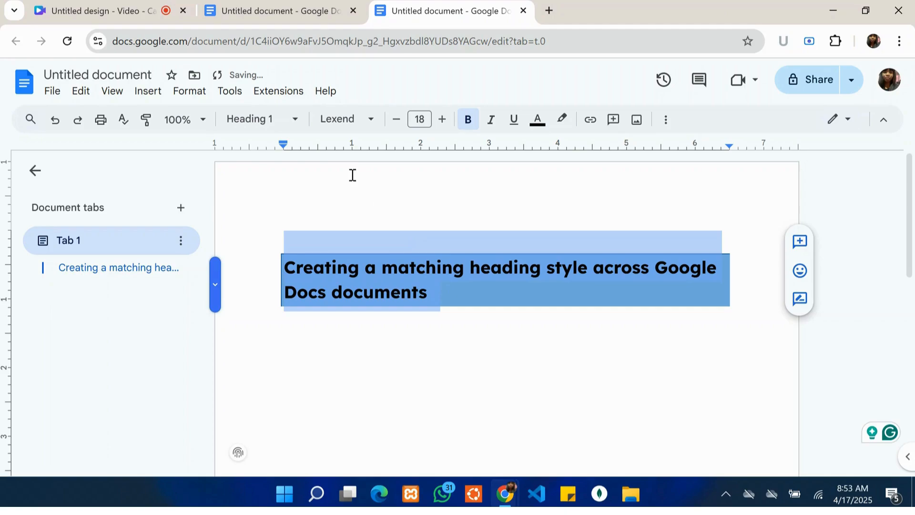
Update the Heading 1 style to match the formatted heading.
{"action": "left_click", "coordinate": [296, 122]}
{"action": "mouse_move", "coordinate": [351, 324]}
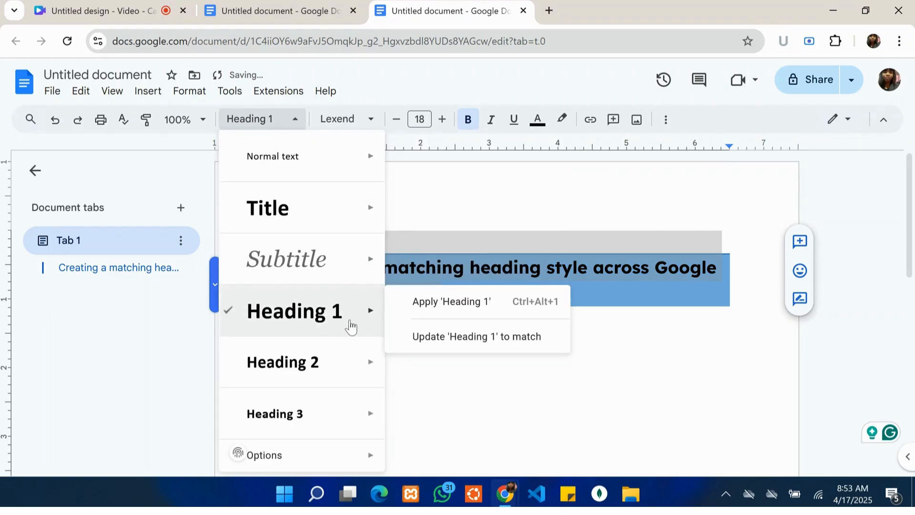
{"action": "left_click", "coordinate": [434, 339]}
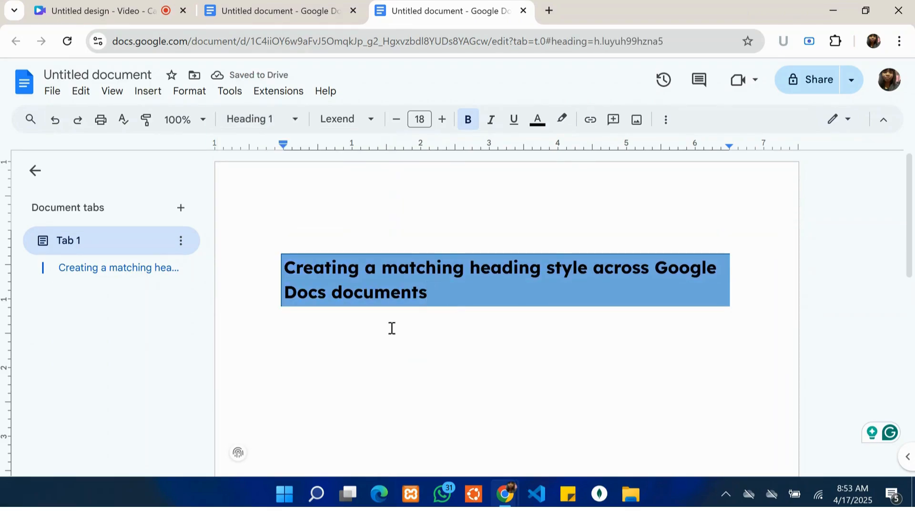
Below the heading, add a filler line "Th hhhhhh" and another line reading "Creating another heading".
{"action": "left_click", "coordinate": [321, 344]}
{"action": "key", "text": "Return"}
{"action": "key", "text": "Return"}
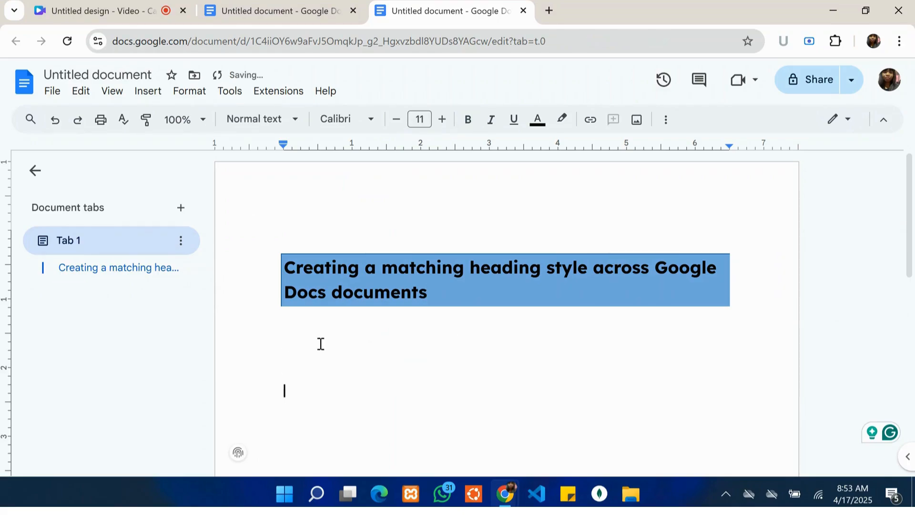
{"action": "type", "text": "T"}
{"action": "key", "text": "BackSpace"}
{"action": "type", "text": "Th hhhhhhh"}
{"action": "key", "text": "Return"}
{"action": "type", "text": "Cre"}
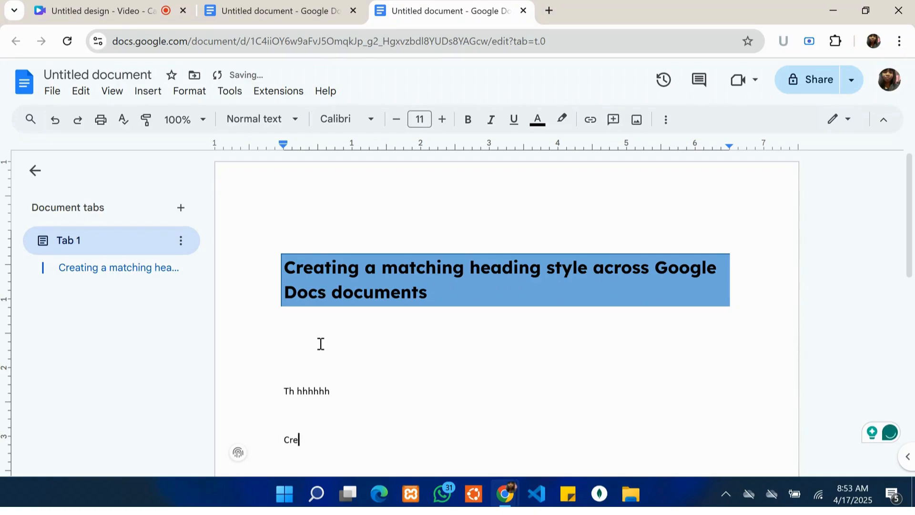
{"action": "type", "text": "ating another heading"}
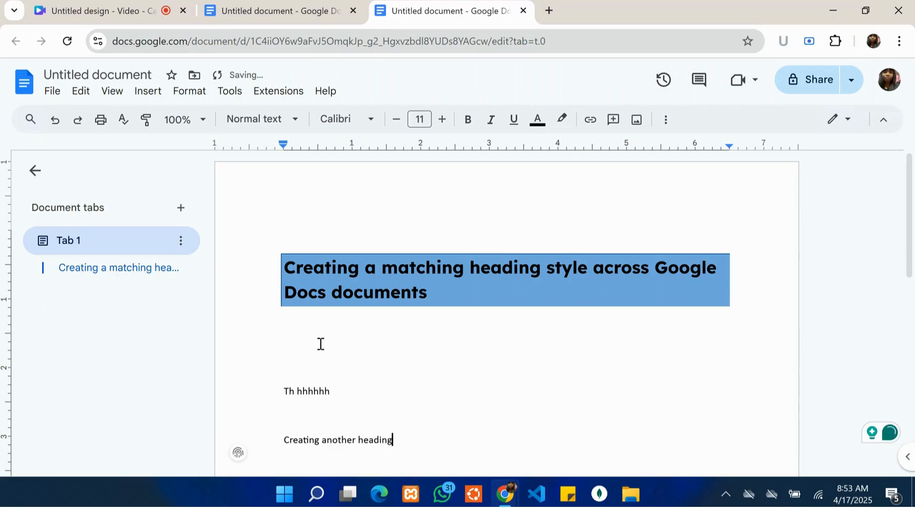
Apply the Heading 1 style to the "Creating another heading" line and compare its formatting with the first heading's.
{"action": "scroll", "coordinate": [286, 432], "scroll_direction": "down", "scroll_amount": 1}
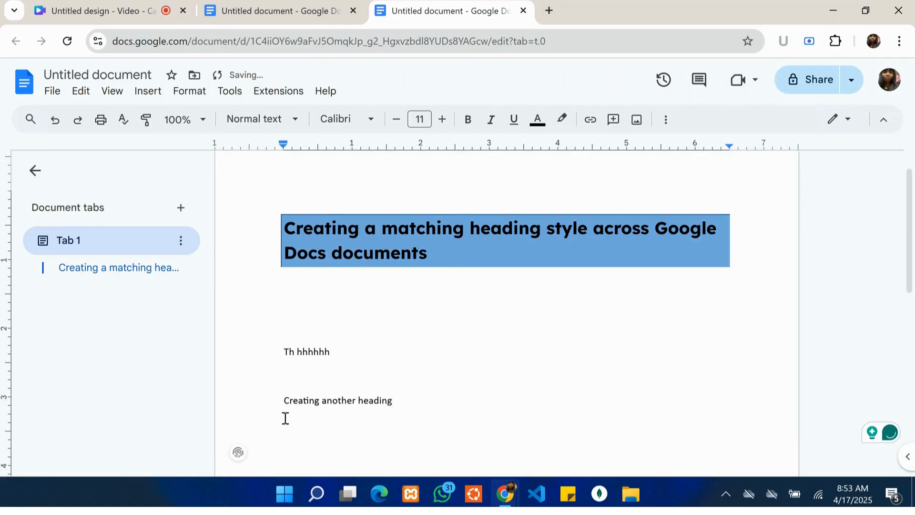
{"action": "left_click_drag", "start_coordinate": [285, 401], "coordinate": [423, 407]}
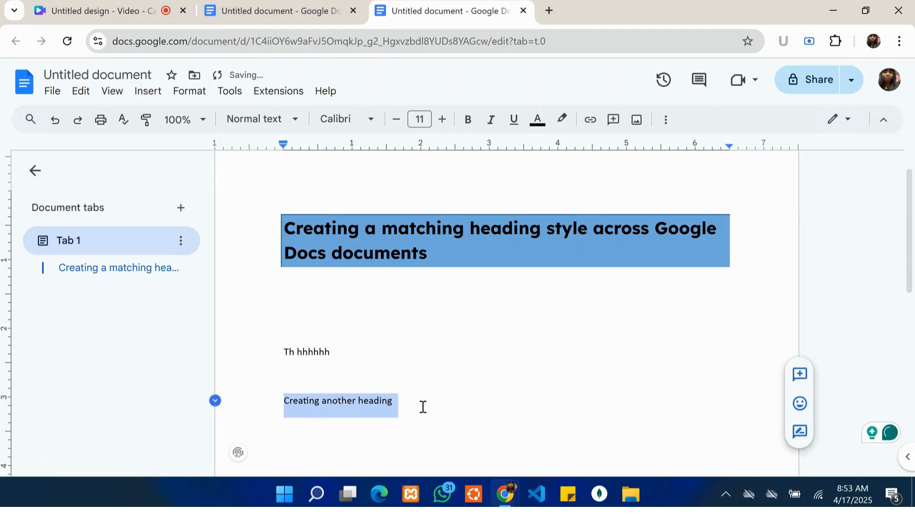
{"action": "left_click", "coordinate": [295, 118]}
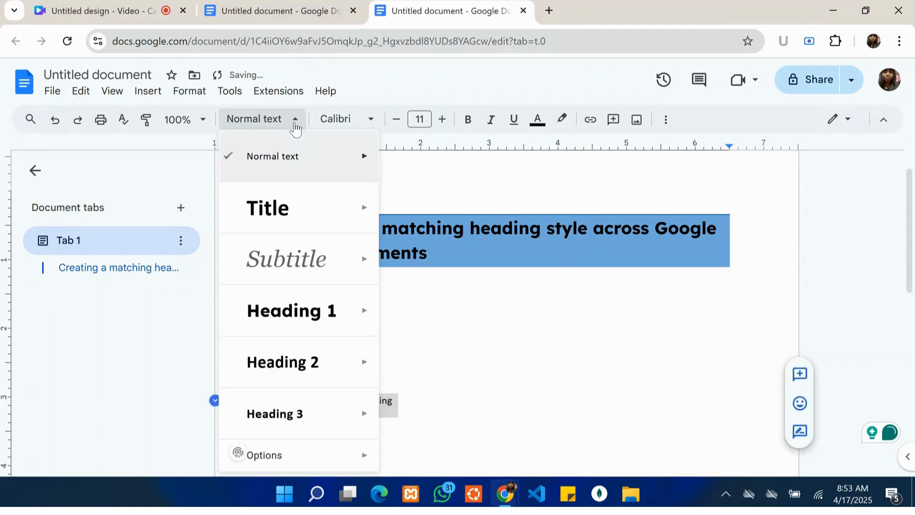
{"action": "mouse_move", "coordinate": [297, 181]}
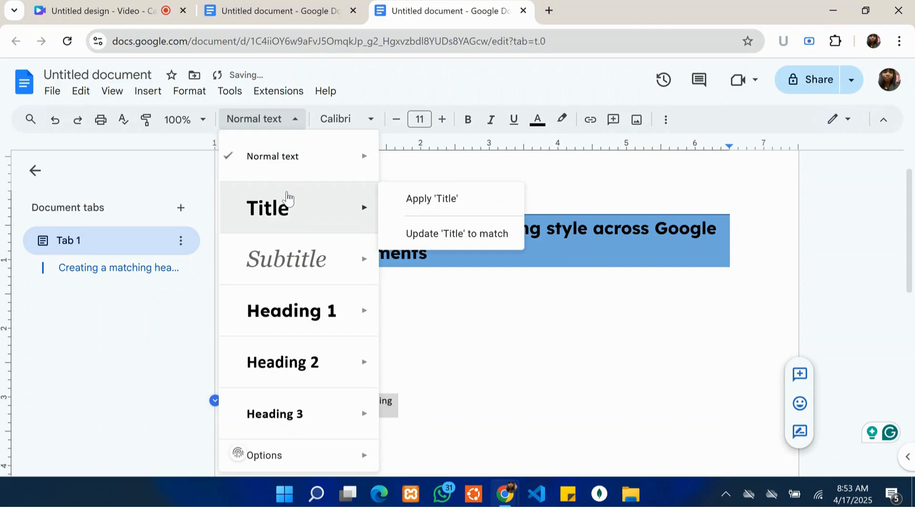
{"action": "mouse_move", "coordinate": [301, 310]}
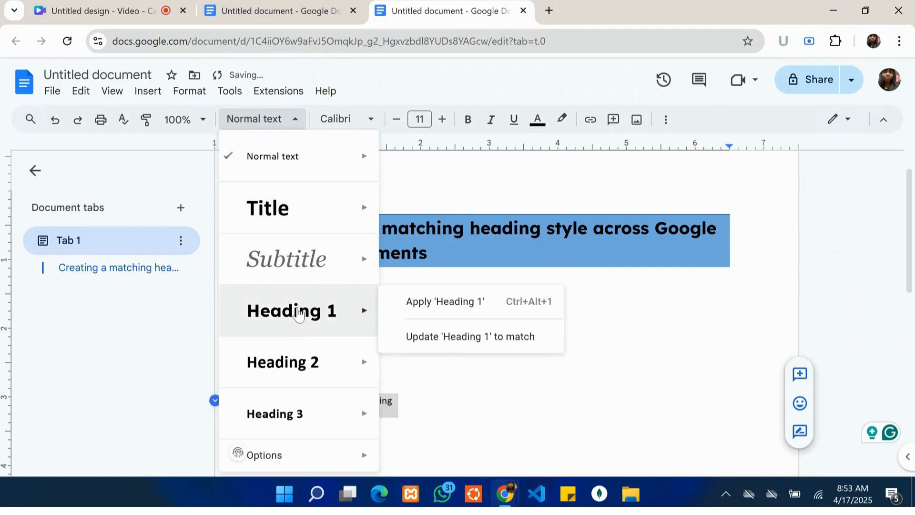
{"action": "left_click", "coordinate": [298, 312]}
{"action": "left_click", "coordinate": [453, 364]}
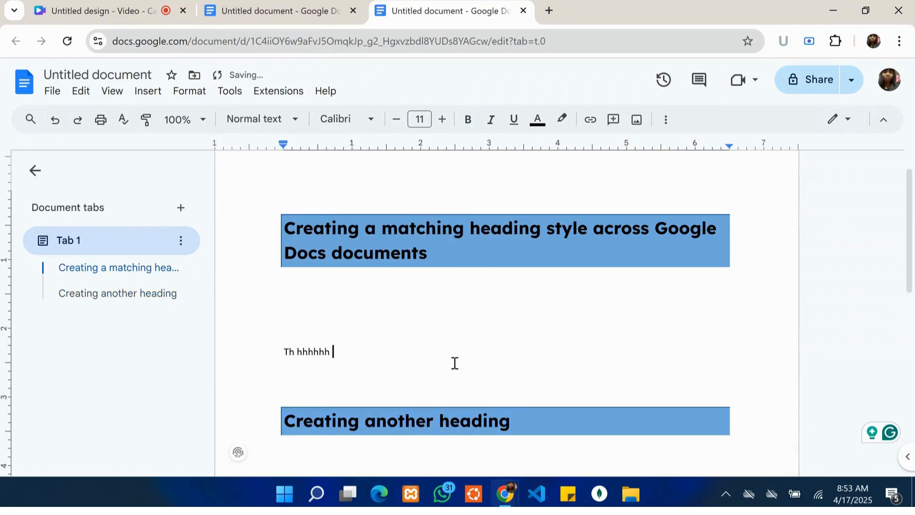
{"action": "scroll", "coordinate": [454, 364], "scroll_direction": "down", "scroll_amount": 1}
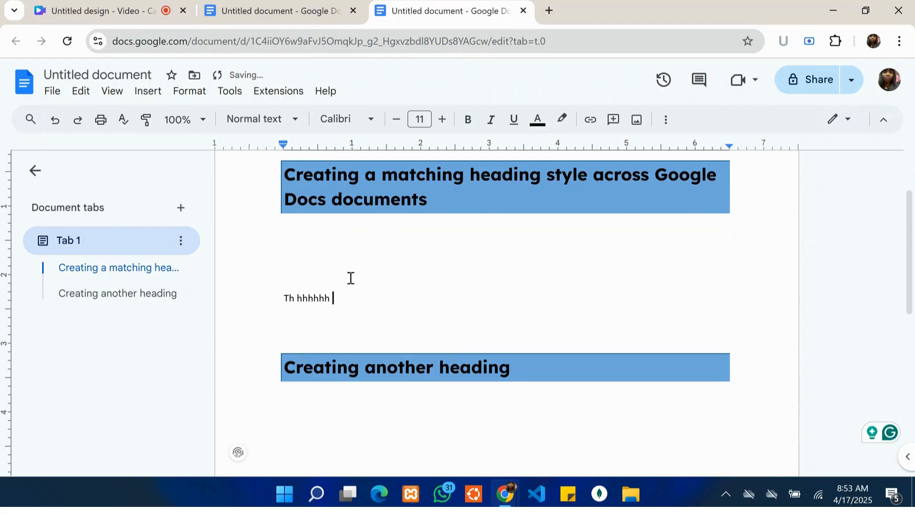
{"action": "scroll", "coordinate": [351, 351], "scroll_direction": "up", "scroll_amount": 1}
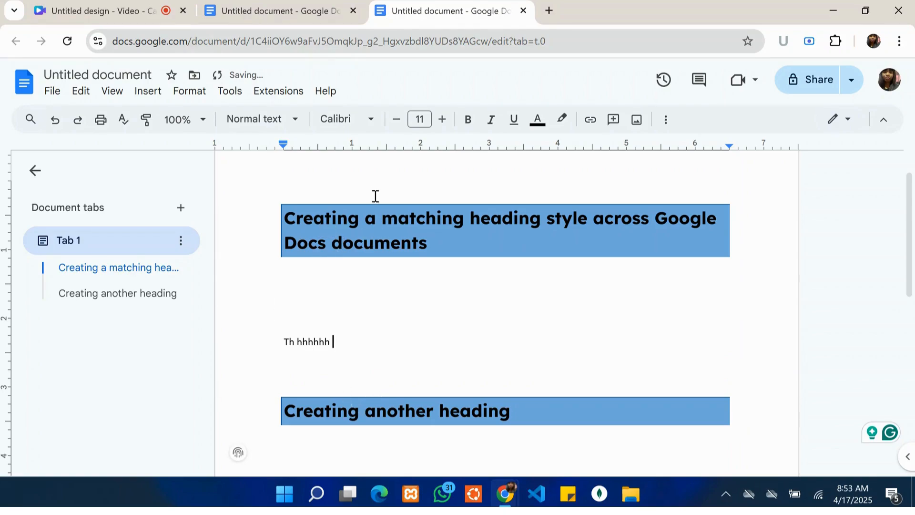
{"action": "left_click", "coordinate": [368, 217]}
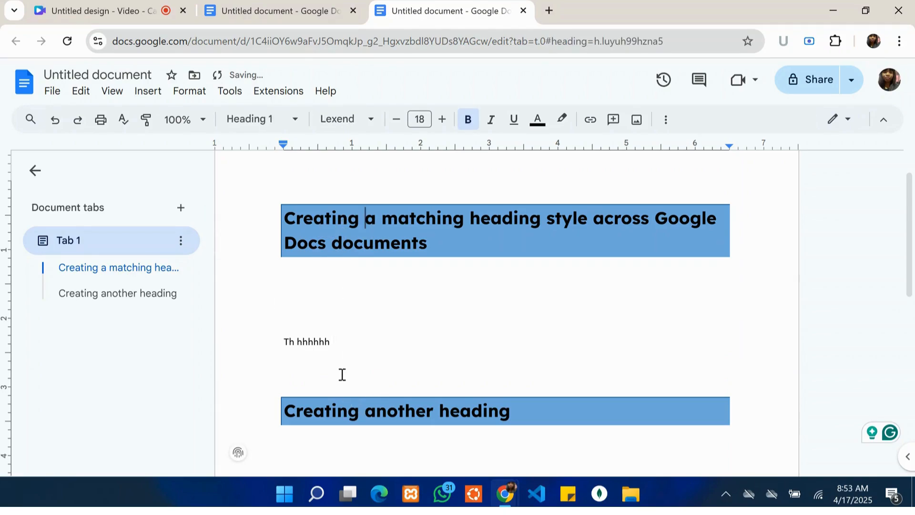
{"action": "left_click", "coordinate": [334, 410]}
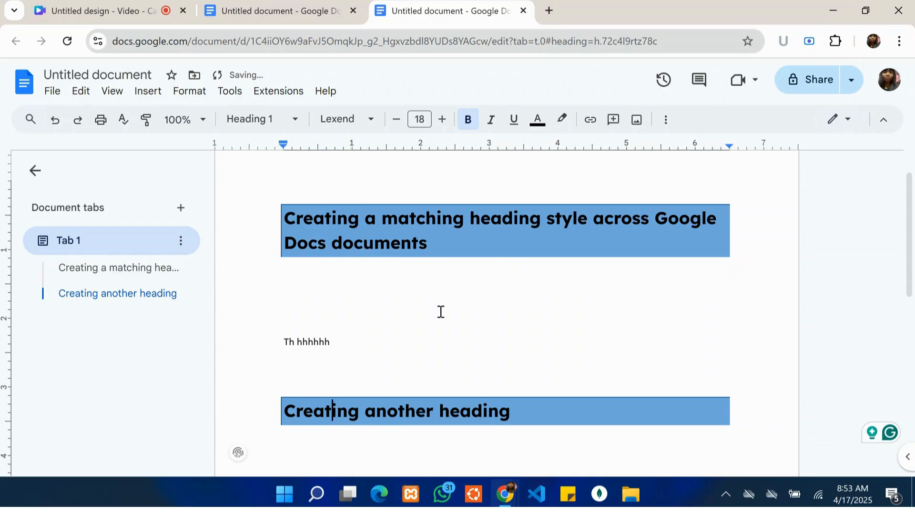
Below the second heading, add the line "H2 style" and apply the Heading 2 style to it.
{"action": "scroll", "coordinate": [379, 309], "scroll_direction": "down", "scroll_amount": 2}
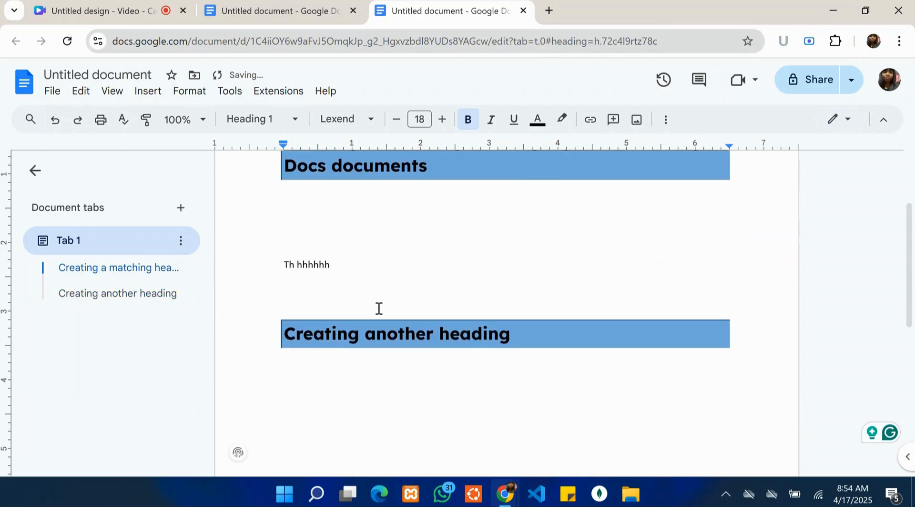
{"action": "left_click", "coordinate": [396, 394]}
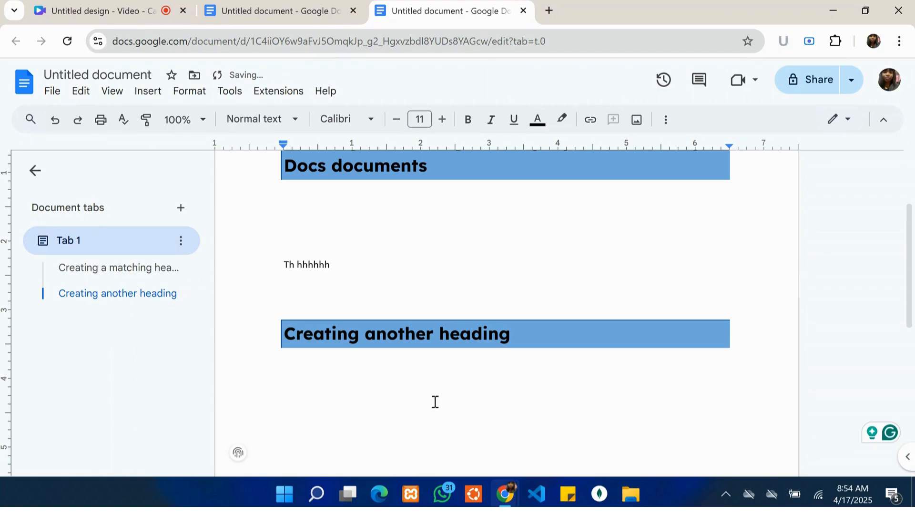
{"action": "scroll", "coordinate": [435, 402], "scroll_direction": "up", "scroll_amount": 1}
{"action": "scroll", "coordinate": [434, 401], "scroll_direction": "down", "scroll_amount": 3}
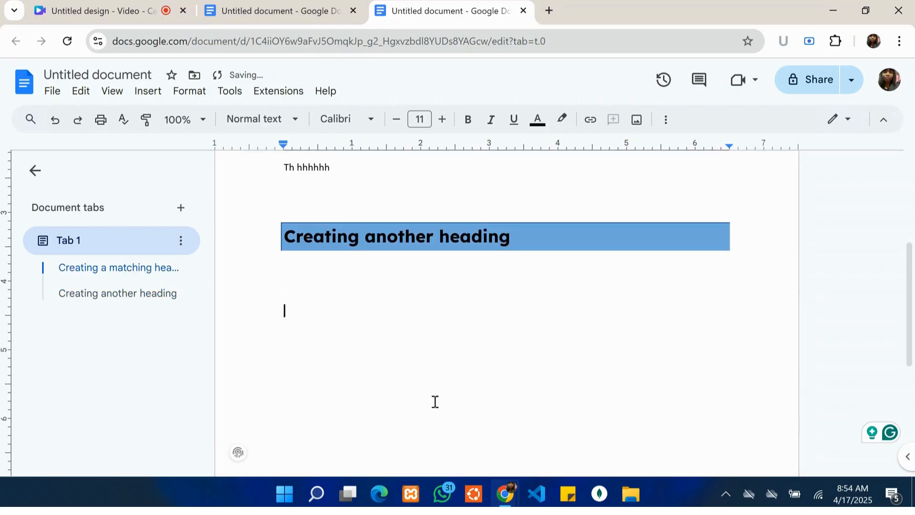
{"action": "type", "text": "H2  style"}
{"action": "left_click_drag", "start_coordinate": [284, 312], "coordinate": [344, 312]}
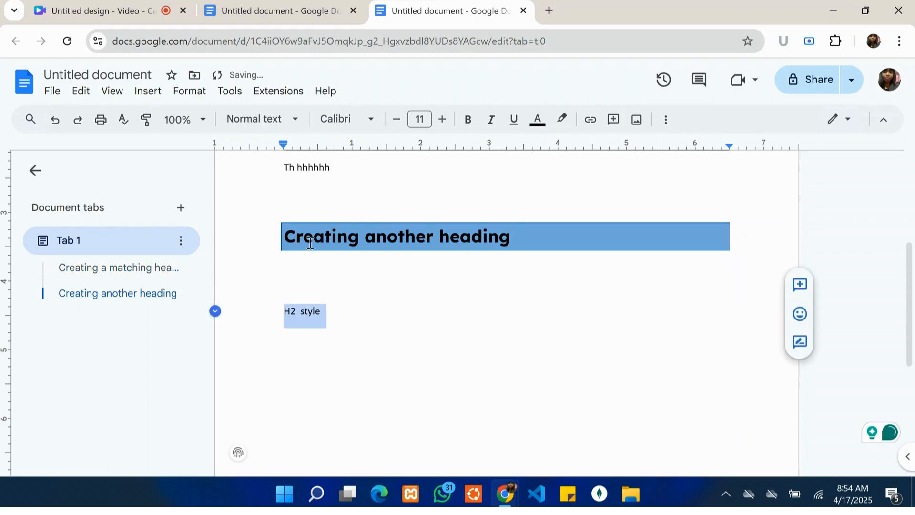
{"action": "left_click", "coordinate": [296, 120]}
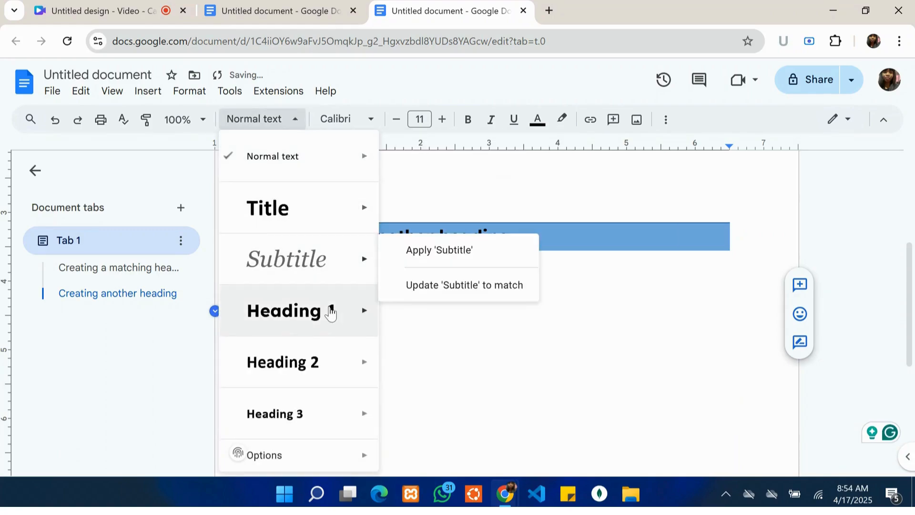
{"action": "left_click", "coordinate": [300, 364]}
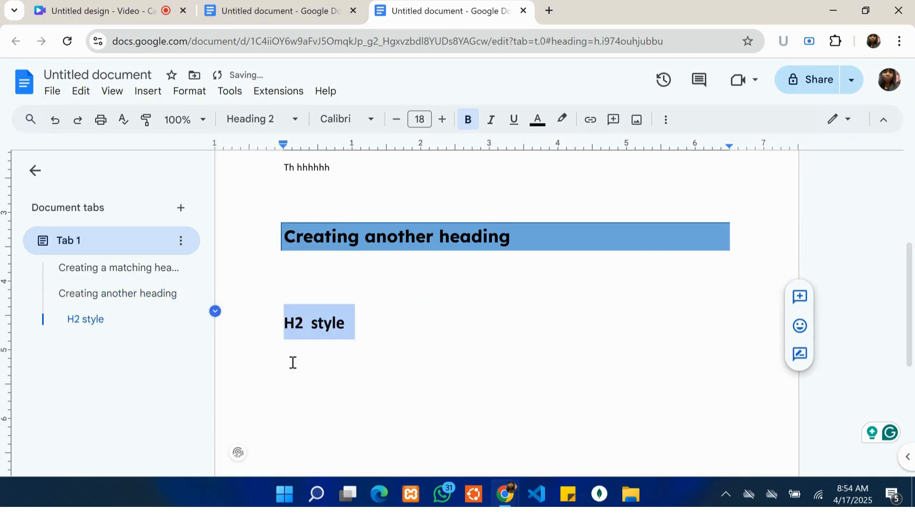
Shade the "H2 style" heading's paragraph with a pale blue background color, leaving it without borders.
{"action": "left_click", "coordinate": [187, 94]}
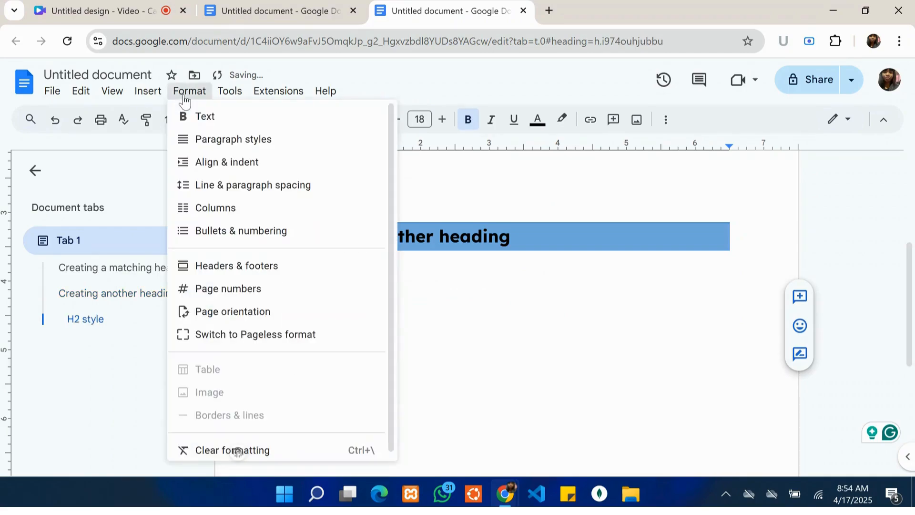
{"action": "mouse_move", "coordinate": [236, 142]}
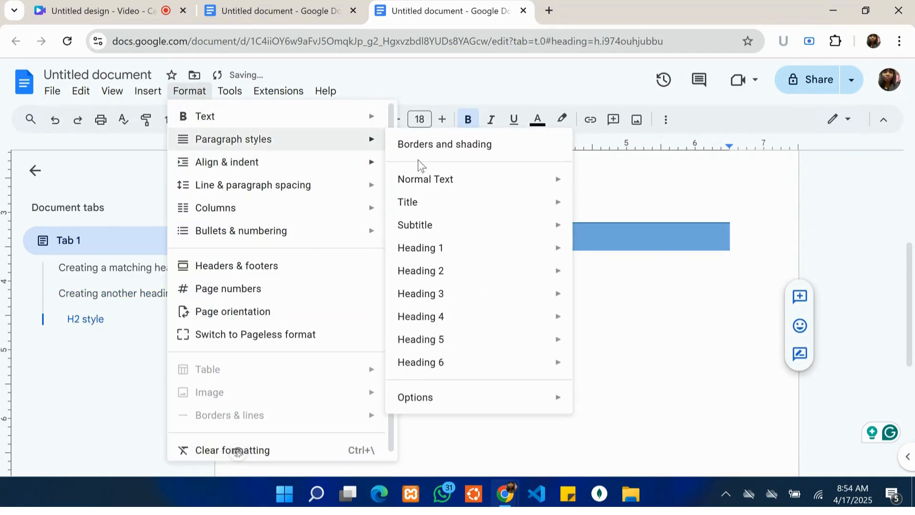
{"action": "left_click", "coordinate": [433, 157]}
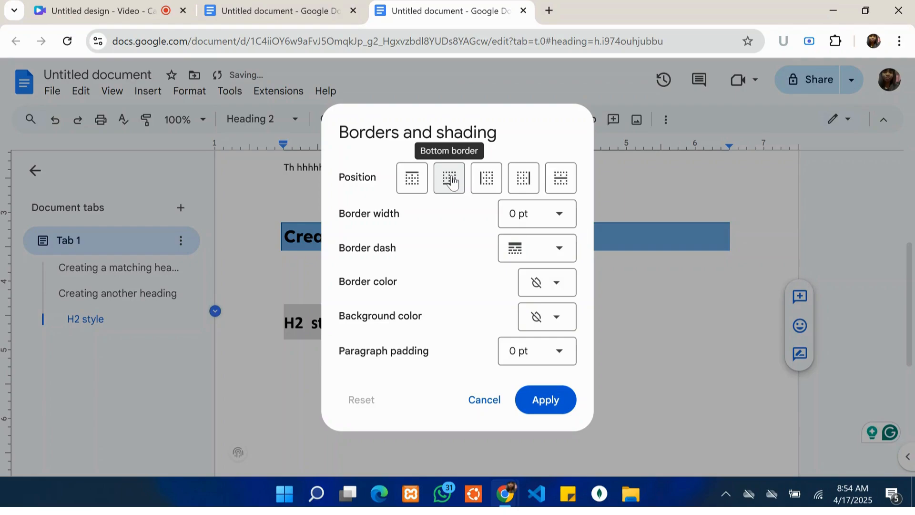
{"action": "left_click", "coordinate": [559, 318]}
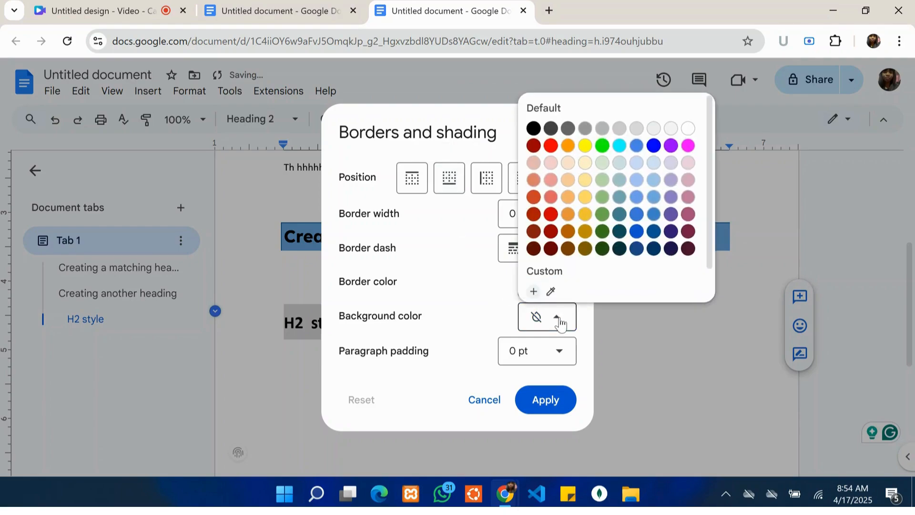
{"action": "left_click", "coordinate": [654, 164]}
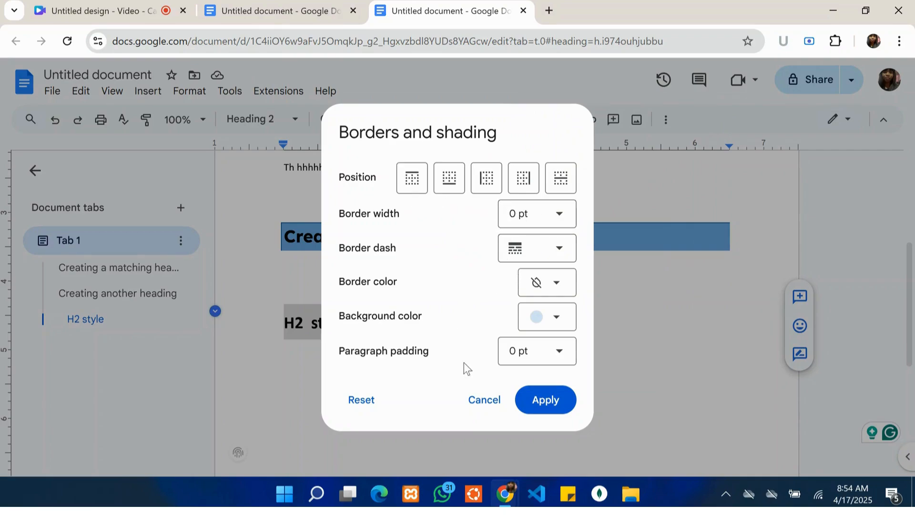
{"action": "left_click", "coordinate": [546, 404]}
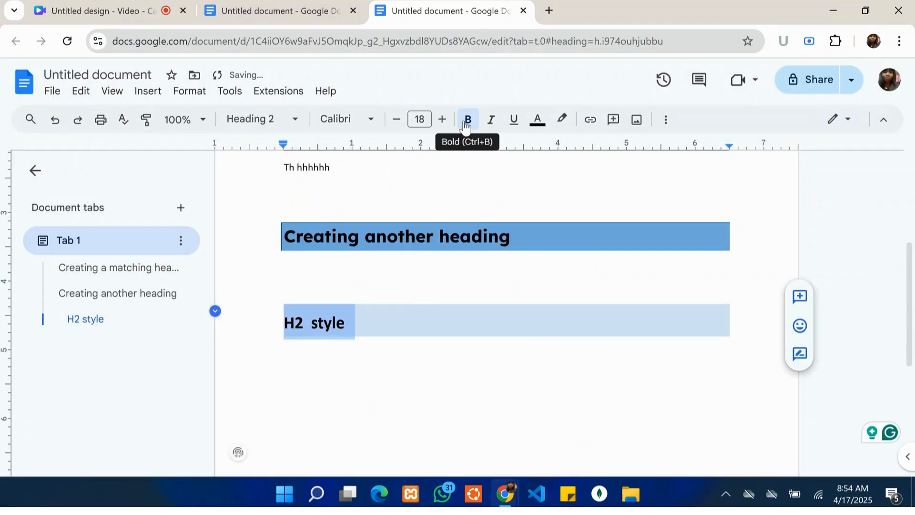
Set the "H2 style" heading's font size to 14 and its font to Lexend.
{"action": "left_click", "coordinate": [398, 122]}
{"action": "left_click", "coordinate": [399, 123]}
{"action": "left_click", "coordinate": [399, 124]}
{"action": "left_click", "coordinate": [399, 123]}
{"action": "left_click", "coordinate": [399, 123]}
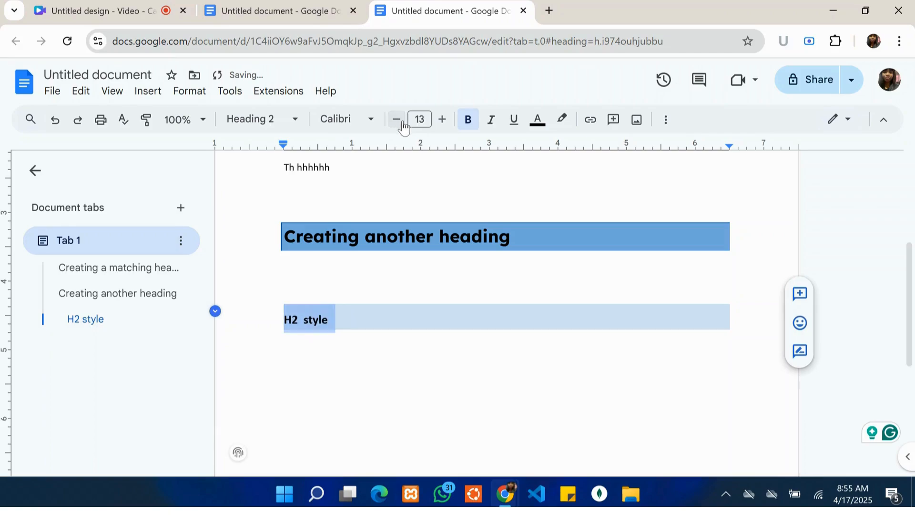
{"action": "left_click", "coordinate": [443, 123]}
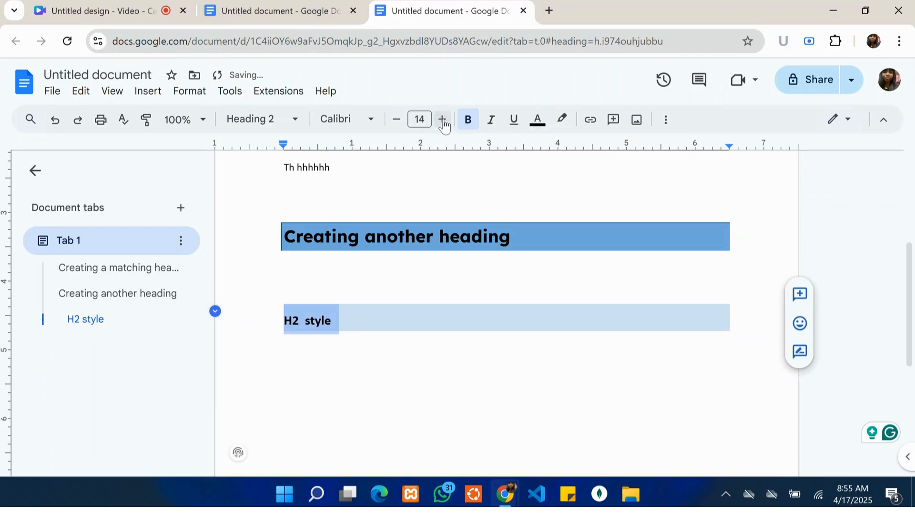
{"action": "left_click", "coordinate": [367, 121]}
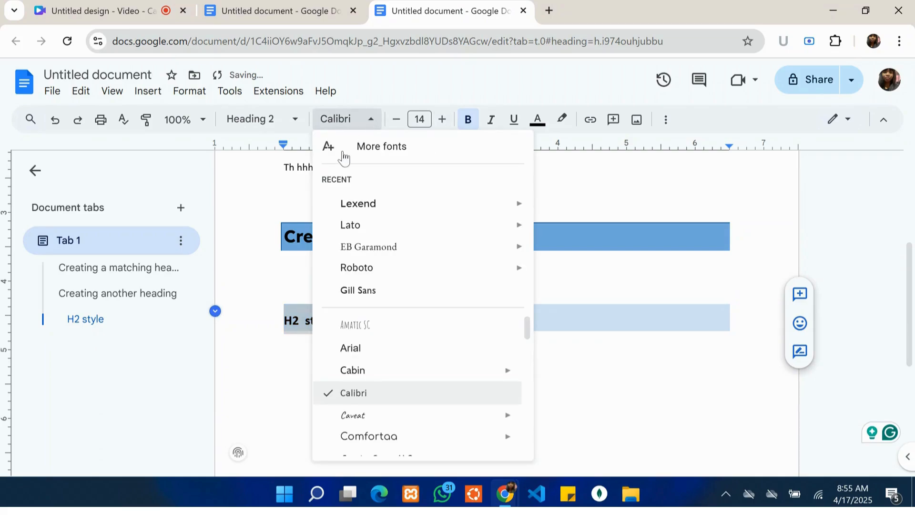
{"action": "mouse_move", "coordinate": [370, 228]}
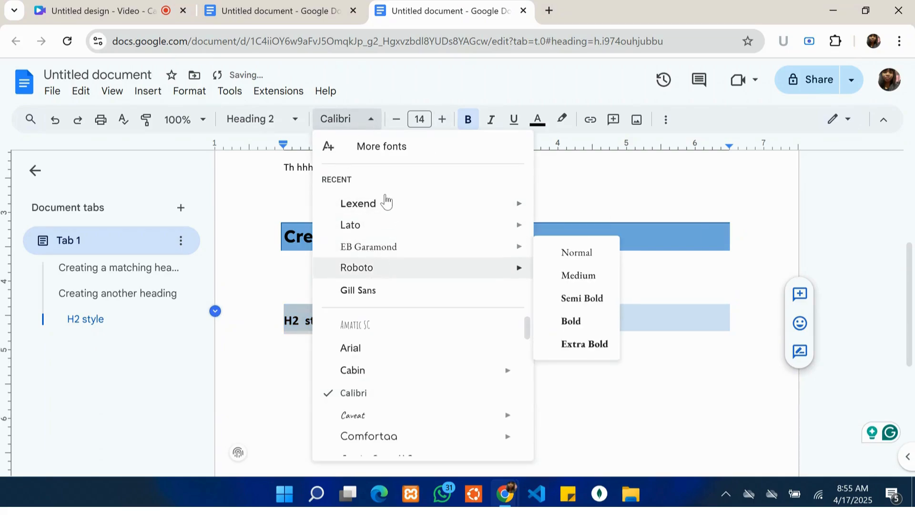
{"action": "left_click", "coordinate": [375, 208]}
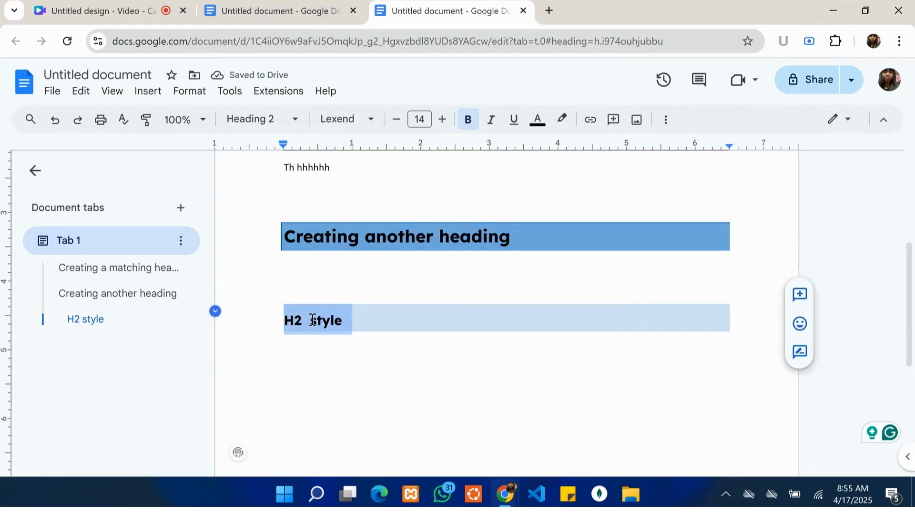
Update the Heading 2 style to match the formatted "H2 style" heading.
{"action": "left_click", "coordinate": [294, 120]}
{"action": "mouse_move", "coordinate": [306, 386]}
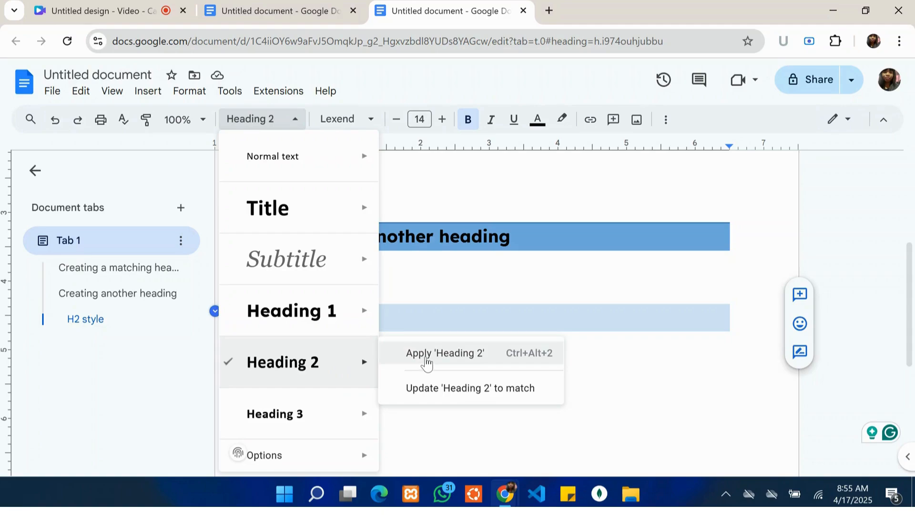
{"action": "left_click", "coordinate": [434, 391]}
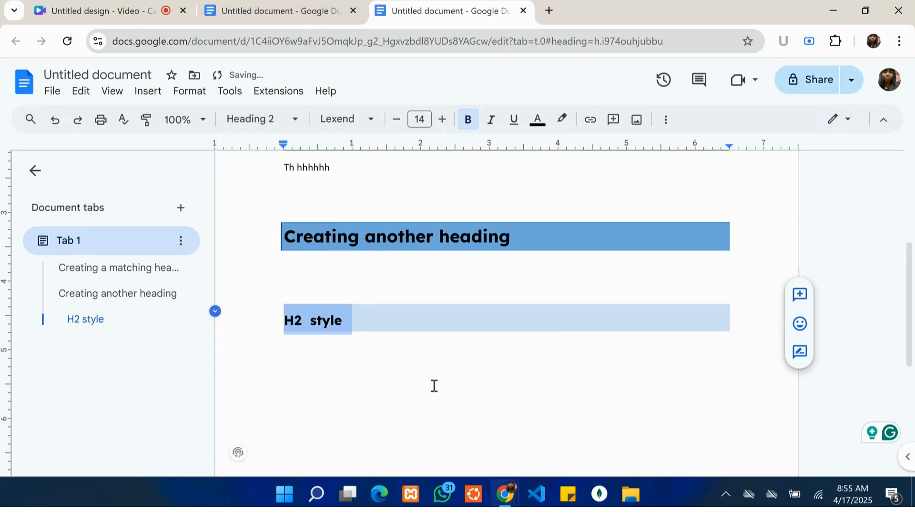
Add a new line reading "H2 style" directly below the shaded Heading 2 line.
{"action": "left_click", "coordinate": [362, 316]}
{"action": "key", "text": "Return"}
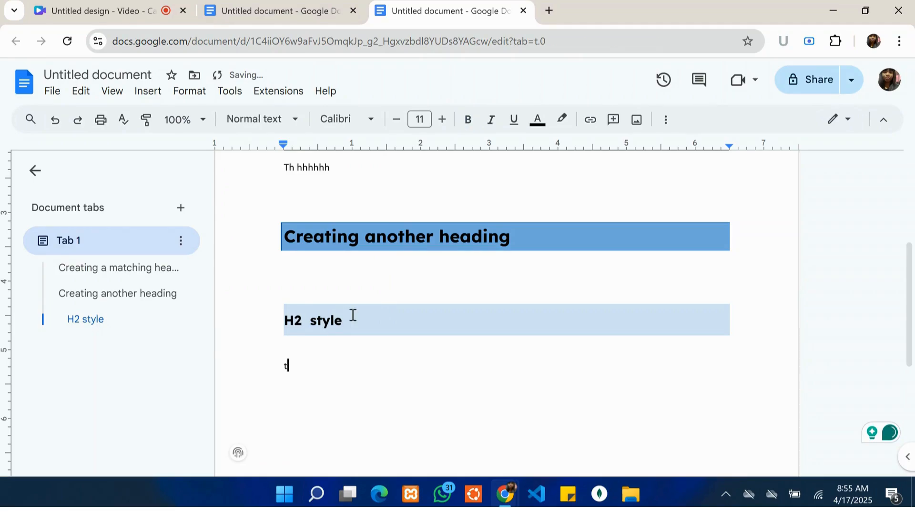
{"action": "type", "text": "Th"}
{"action": "key", "text": "BackSpace"}
{"action": "key", "text": "BackSpace"}
{"action": "type", "text": "H2 stay"}
{"action": "key", "text": "BackSpace"}
{"action": "key", "text": "BackSpace"}
{"action": "type", "text": "yle"}
Apply the updated Heading 2 style to the new "H2 style" line and review the document's headings.
{"action": "left_click", "coordinate": [280, 368]}
{"action": "triple_click", "coordinate": [339, 369]}
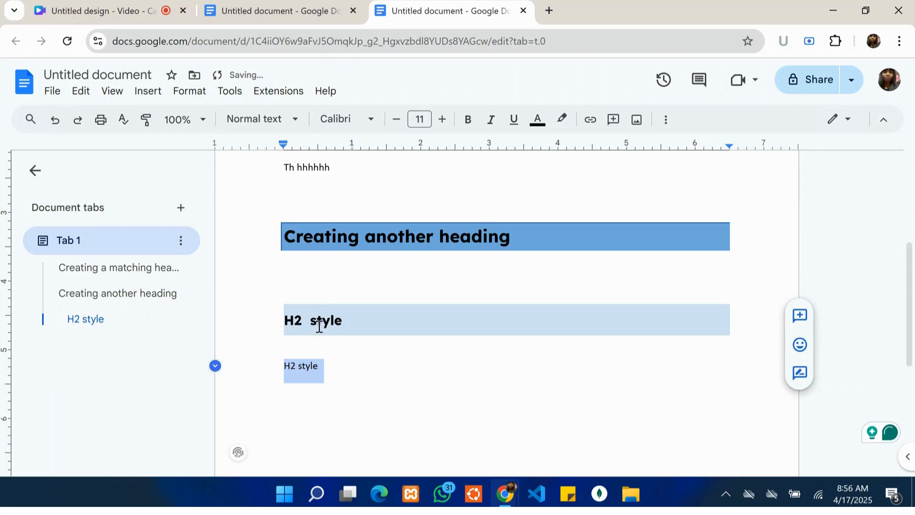
{"action": "left_click", "coordinate": [298, 122]}
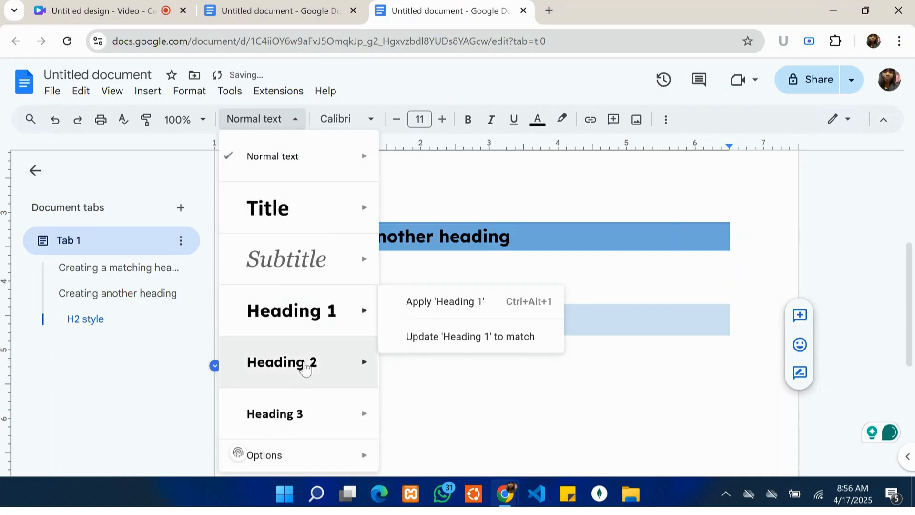
{"action": "mouse_move", "coordinate": [310, 368]}
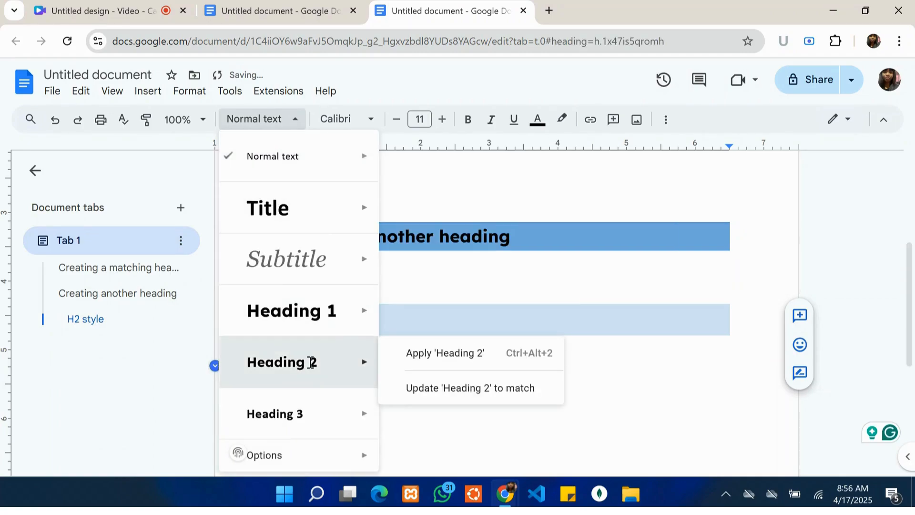
{"action": "left_click", "coordinate": [311, 368]}
{"action": "left_click", "coordinate": [357, 415]}
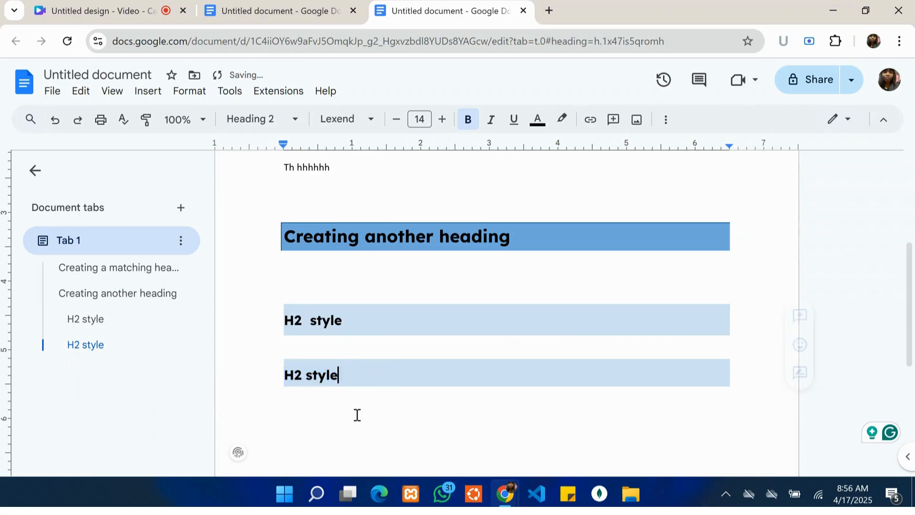
{"action": "scroll", "coordinate": [410, 331], "scroll_direction": "up", "scroll_amount": 3}
{"action": "scroll", "coordinate": [411, 333], "scroll_direction": "up", "scroll_amount": 3}
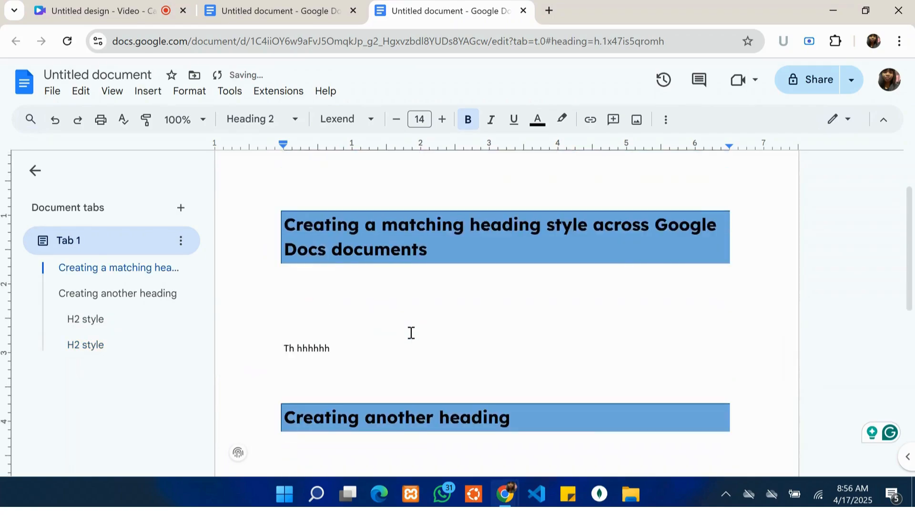
Change the background shading of the first "H2 style" heading to light pink.
{"action": "scroll", "coordinate": [411, 332], "scroll_direction": "down", "scroll_amount": 5}
{"action": "scroll", "coordinate": [411, 332], "scroll_direction": "up", "scroll_amount": 1}
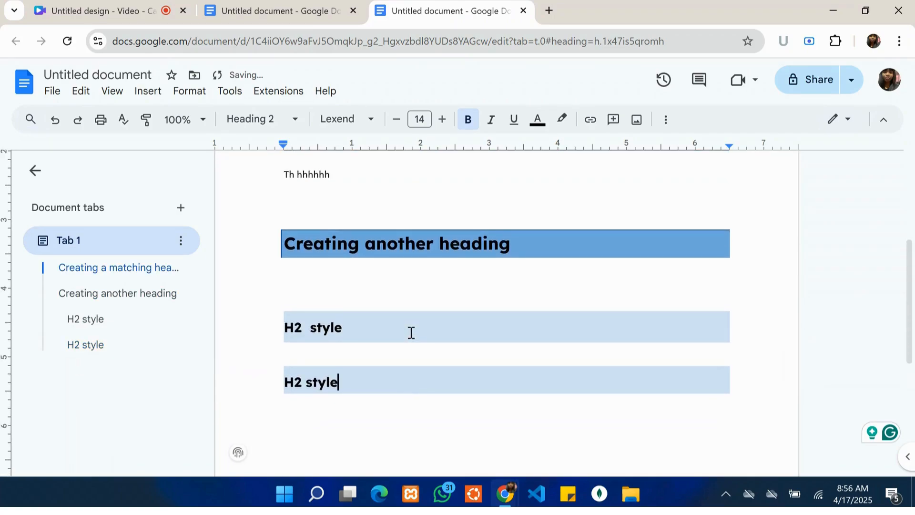
{"action": "left_click", "coordinate": [286, 327]}
{"action": "left_click_drag", "start_coordinate": [285, 327], "coordinate": [380, 330]}
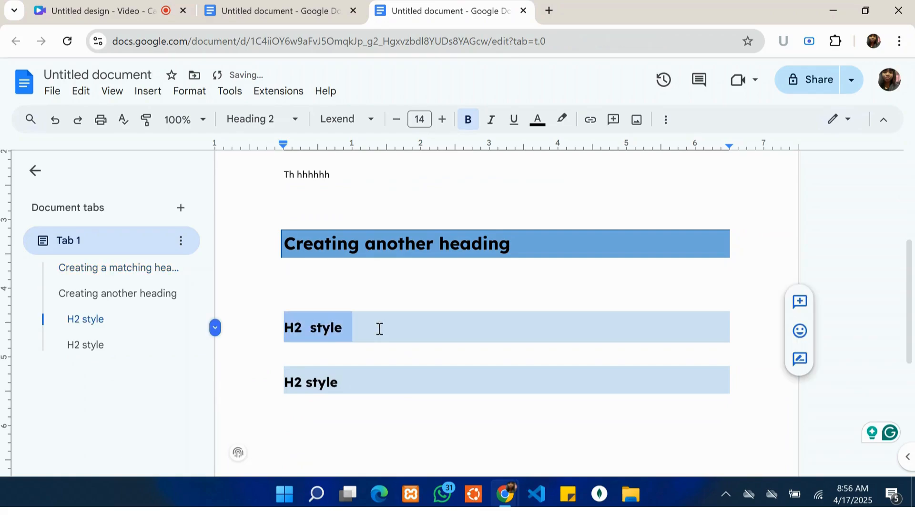
{"action": "left_click", "coordinate": [363, 325]}
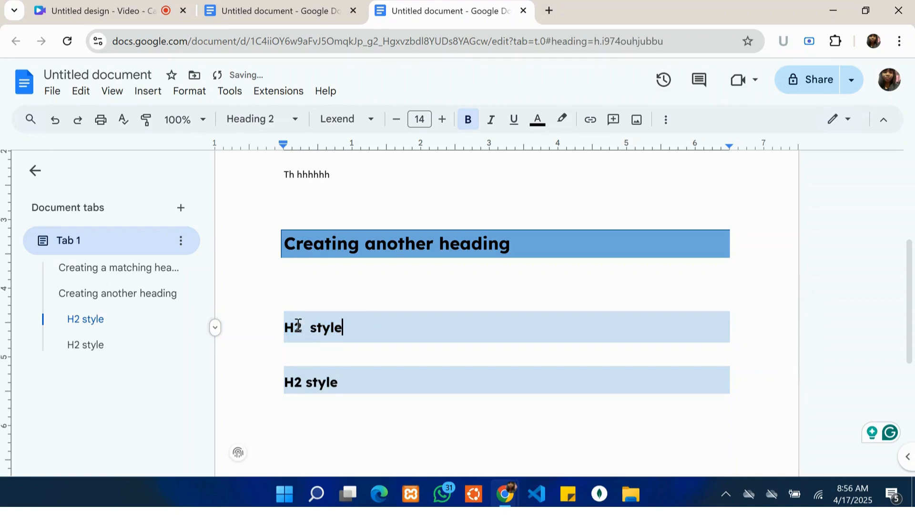
{"action": "left_click_drag", "start_coordinate": [285, 327], "coordinate": [365, 326]}
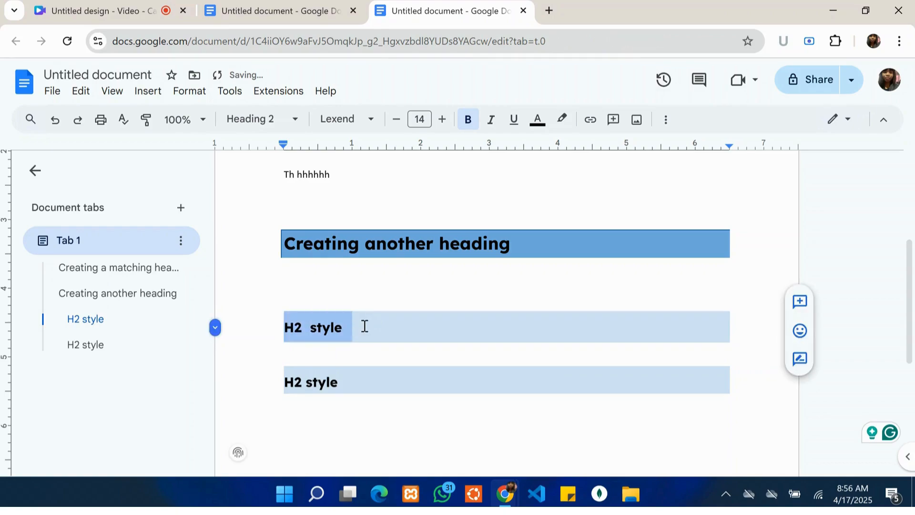
{"action": "left_click", "coordinate": [364, 326]}
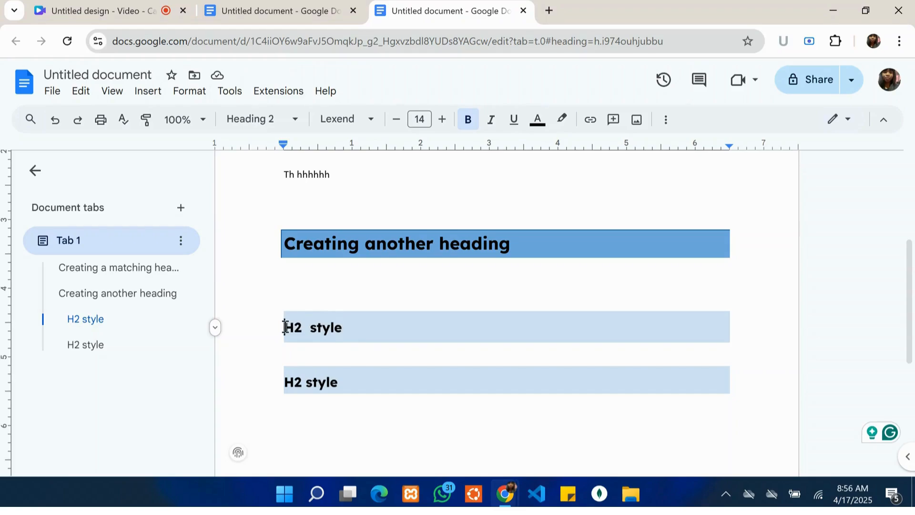
{"action": "left_click_drag", "start_coordinate": [285, 327], "coordinate": [366, 329]}
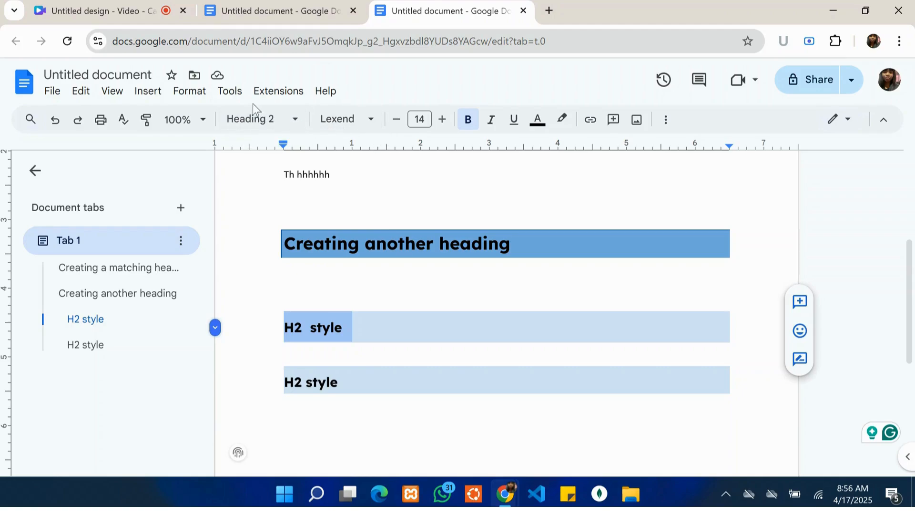
{"action": "left_click", "coordinate": [190, 93]}
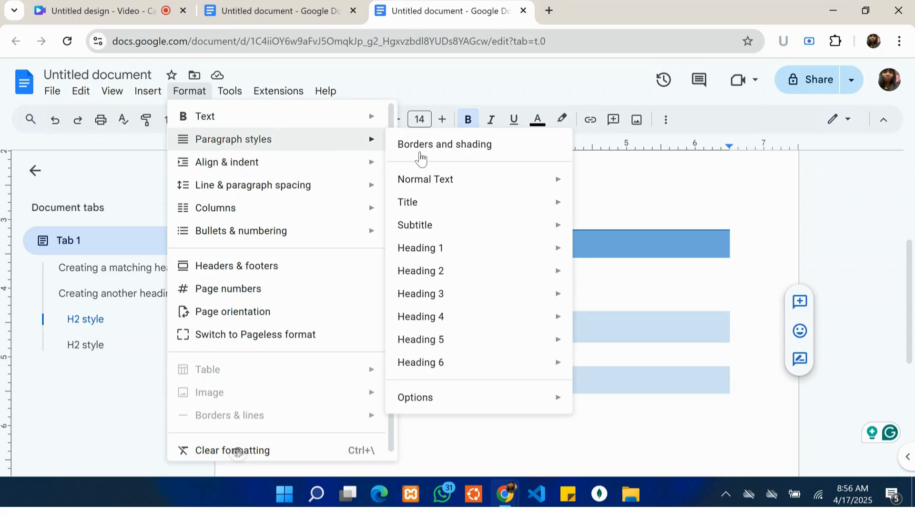
{"action": "mouse_move", "coordinate": [360, 149]}
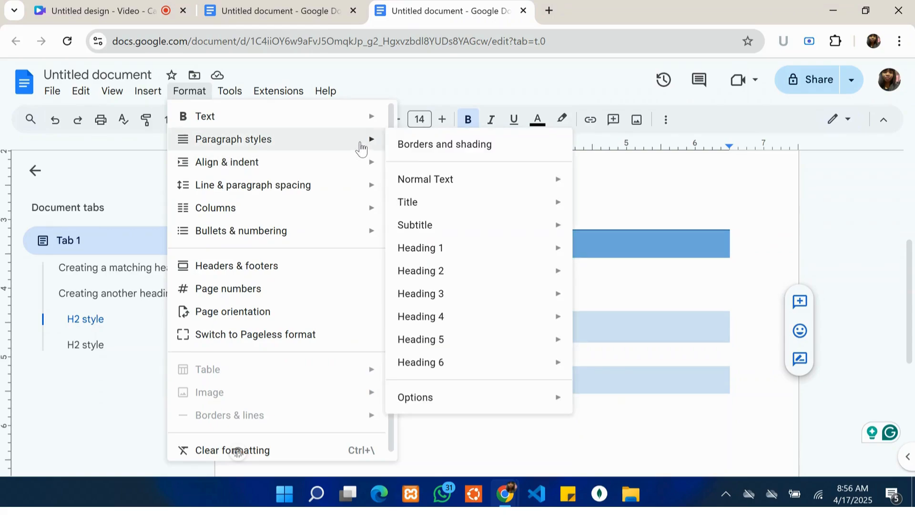
{"action": "left_click", "coordinate": [436, 144]}
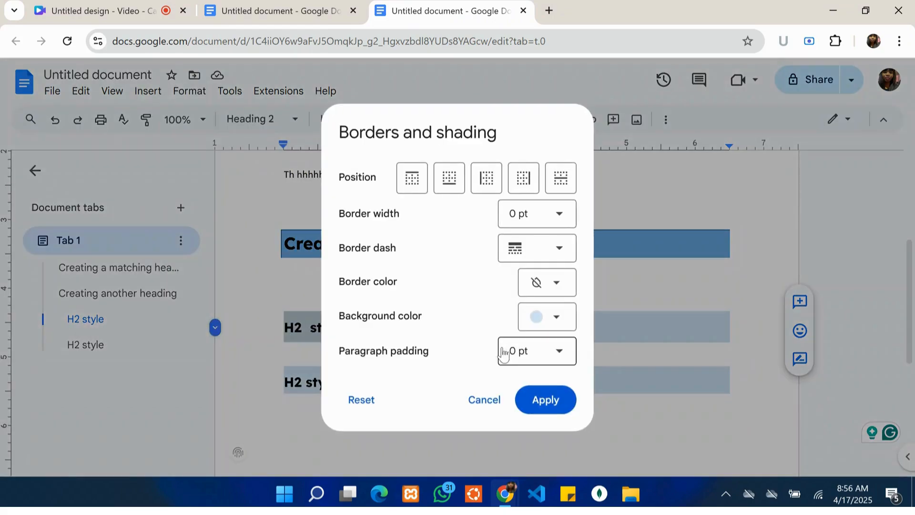
{"action": "left_click", "coordinate": [556, 318]}
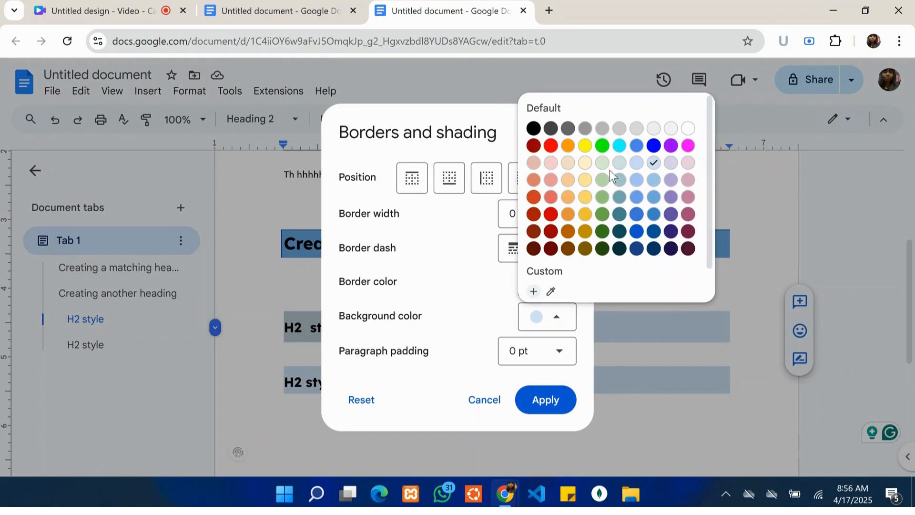
{"action": "left_click", "coordinate": [689, 163]}
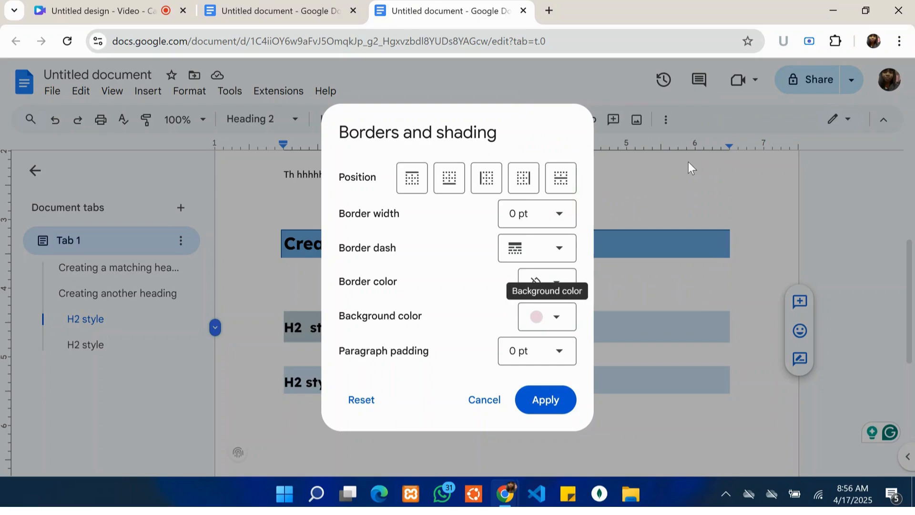
{"action": "left_click", "coordinate": [548, 400]}
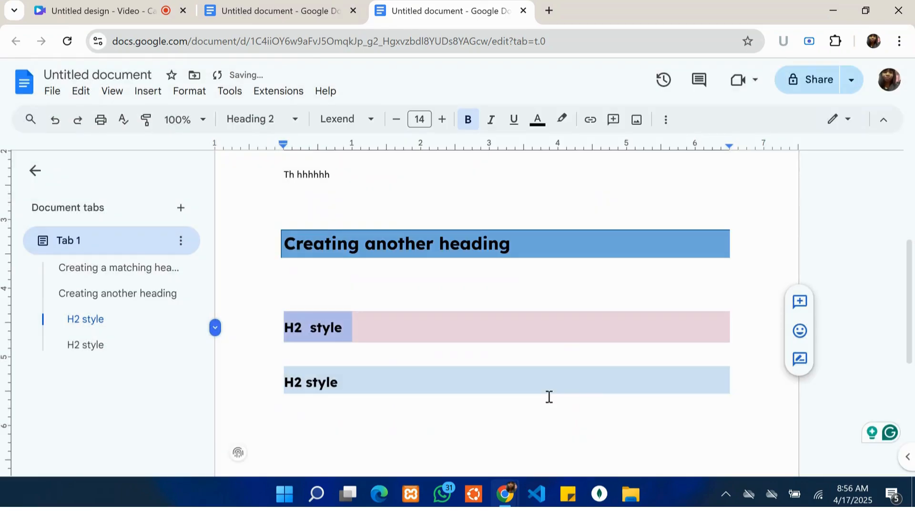
Update the Heading 2 style to match the pink-shaded "H2 style" heading.
{"action": "left_click", "coordinate": [296, 120]}
{"action": "mouse_move", "coordinate": [311, 329]}
{"action": "mouse_move", "coordinate": [359, 364]}
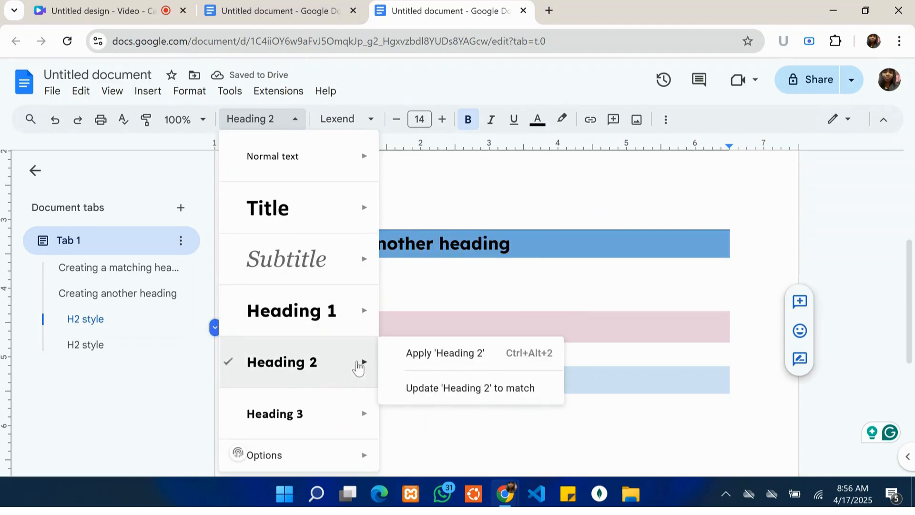
{"action": "left_click", "coordinate": [432, 389]}
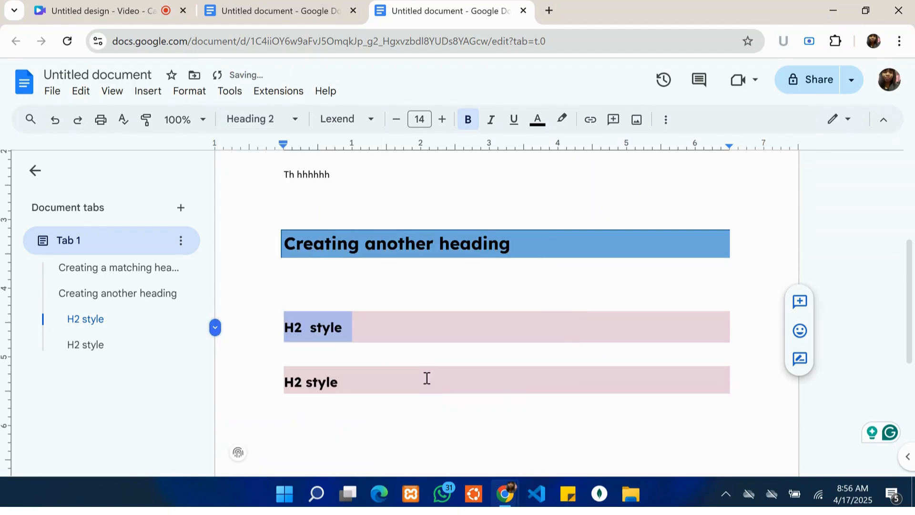
{"action": "left_click", "coordinate": [383, 378]}
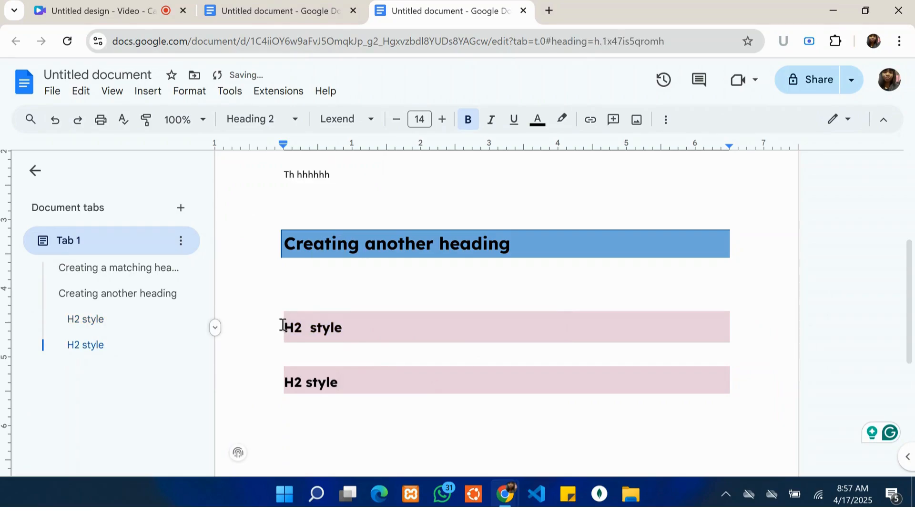
Review the Heading 1 and Heading 2 shading throughout the document and the available paragraph styles.
{"action": "scroll", "coordinate": [298, 347], "scroll_direction": "up", "scroll_amount": 3}
{"action": "scroll", "coordinate": [299, 347], "scroll_direction": "down", "scroll_amount": 4}
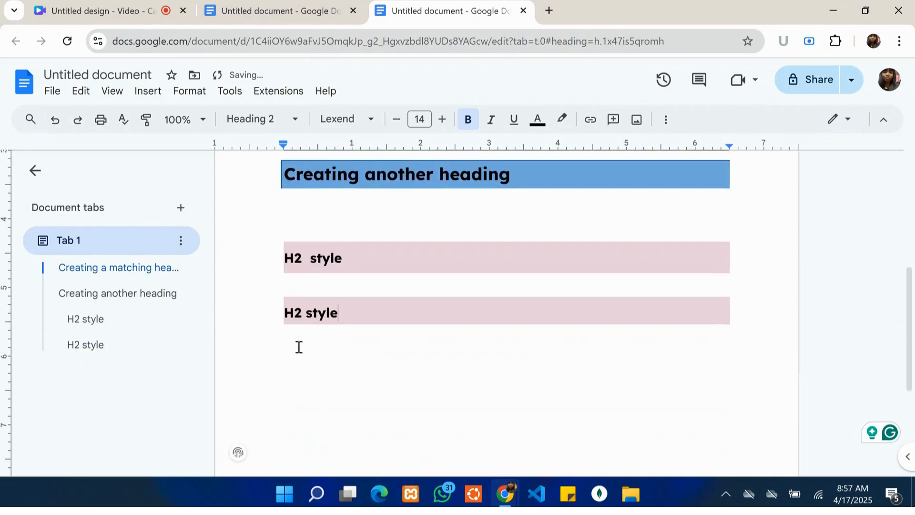
{"action": "scroll", "coordinate": [299, 347], "scroll_direction": "up", "scroll_amount": 5}
{"action": "scroll", "coordinate": [299, 347], "scroll_direction": "down", "scroll_amount": 5}
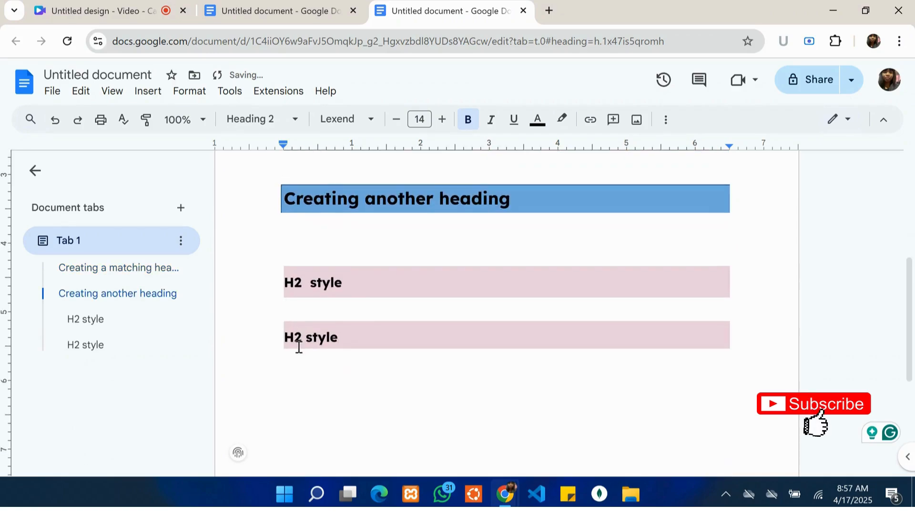
{"action": "scroll", "coordinate": [299, 347], "scroll_direction": "up", "scroll_amount": 2}
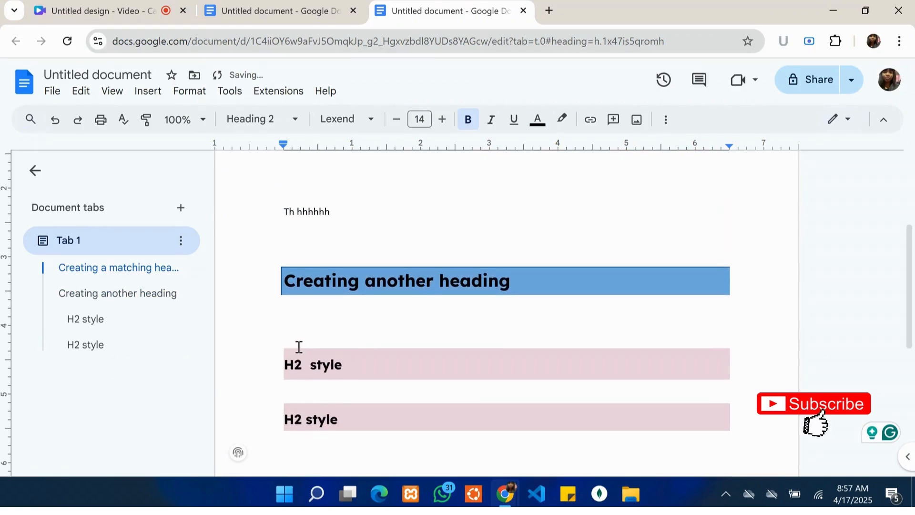
{"action": "scroll", "coordinate": [299, 347], "scroll_direction": "up", "scroll_amount": 2}
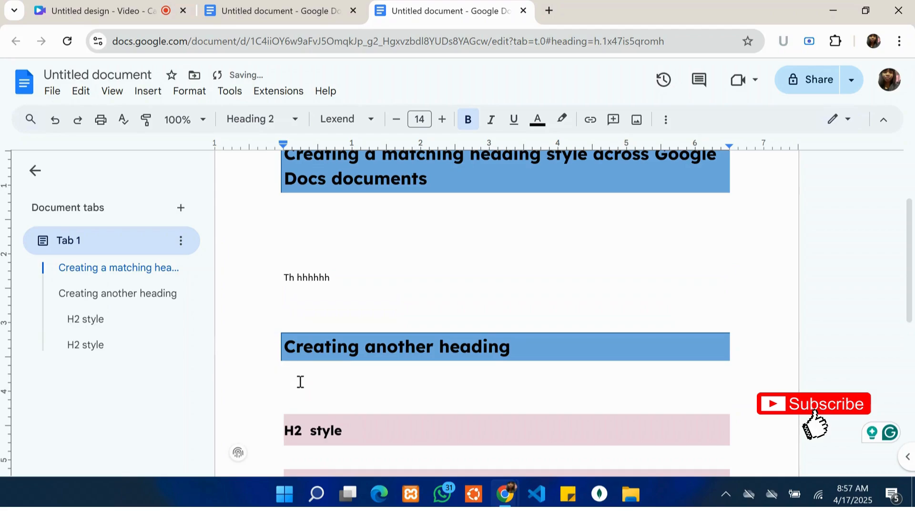
{"action": "left_click", "coordinate": [296, 120]}
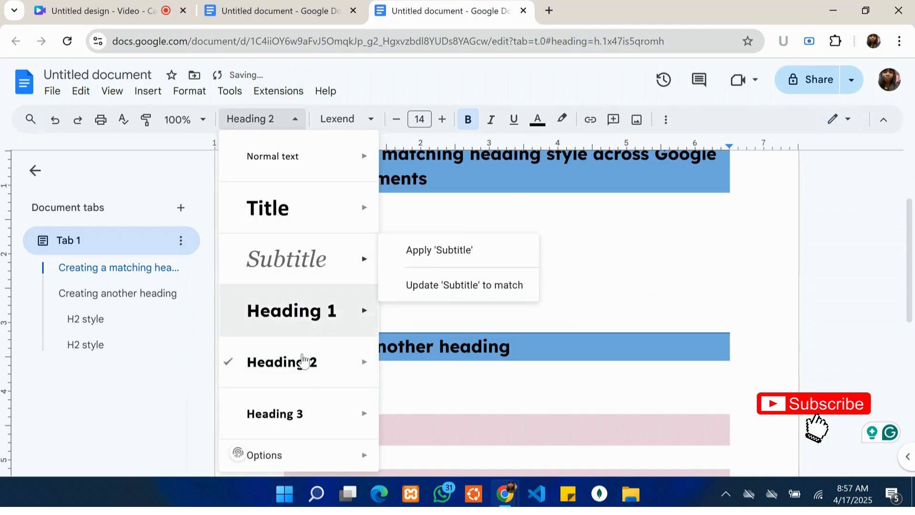
{"action": "mouse_move", "coordinate": [298, 155]}
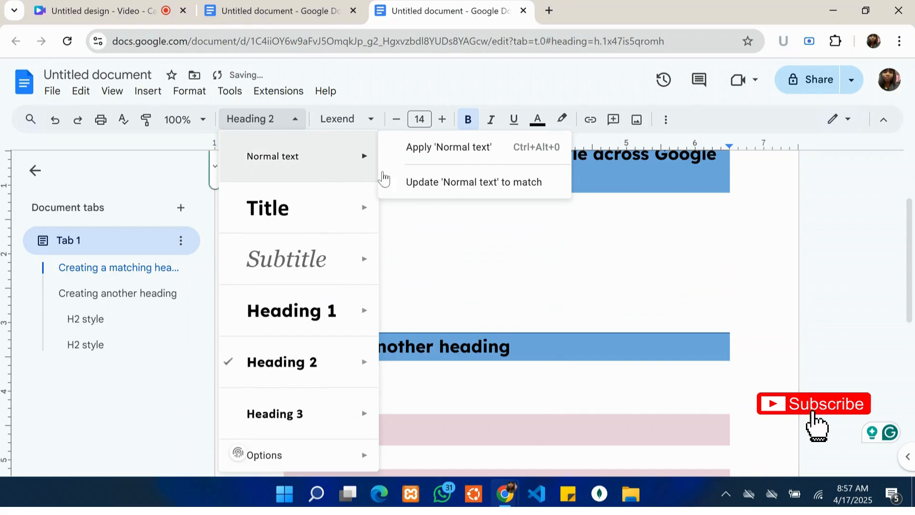
{"action": "left_click", "coordinate": [418, 246]}
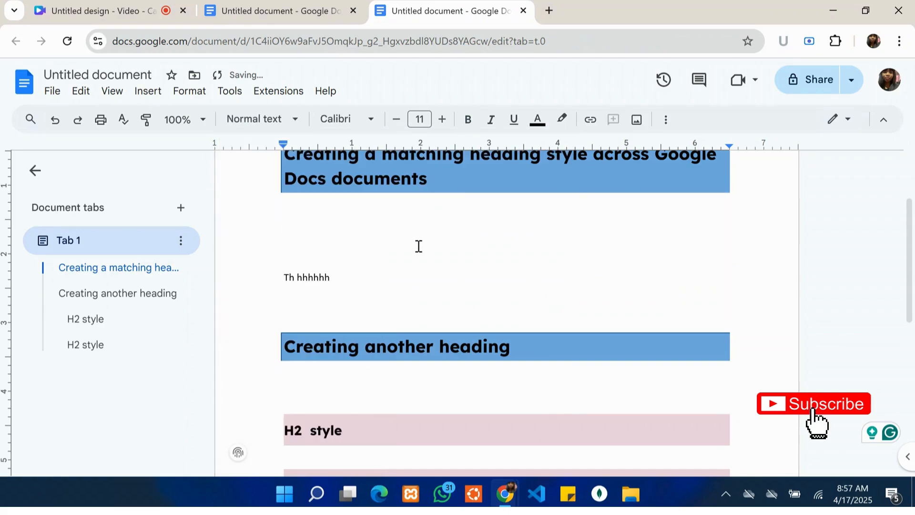
{"action": "scroll", "coordinate": [419, 248], "scroll_direction": "down", "scroll_amount": 2}
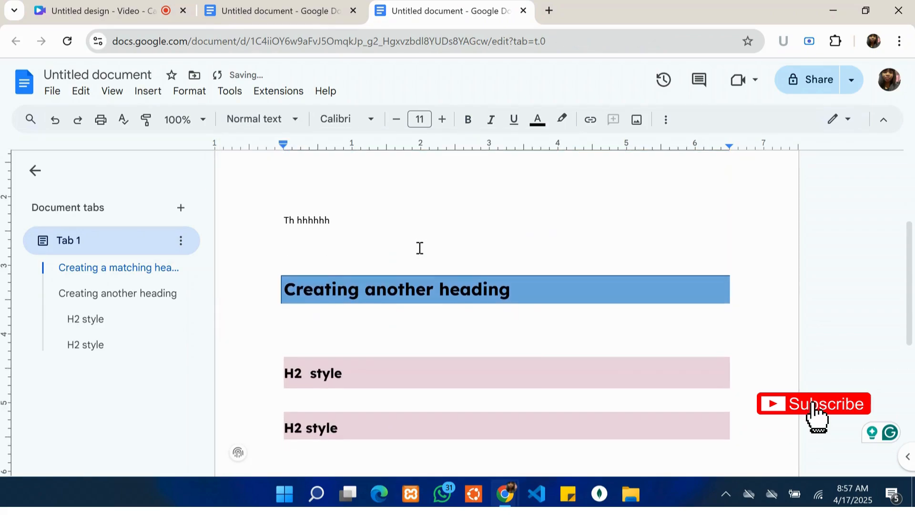
{"action": "scroll", "coordinate": [420, 248], "scroll_direction": "up", "scroll_amount": 4}
{"action": "scroll", "coordinate": [417, 250], "scroll_direction": "down", "scroll_amount": 1}
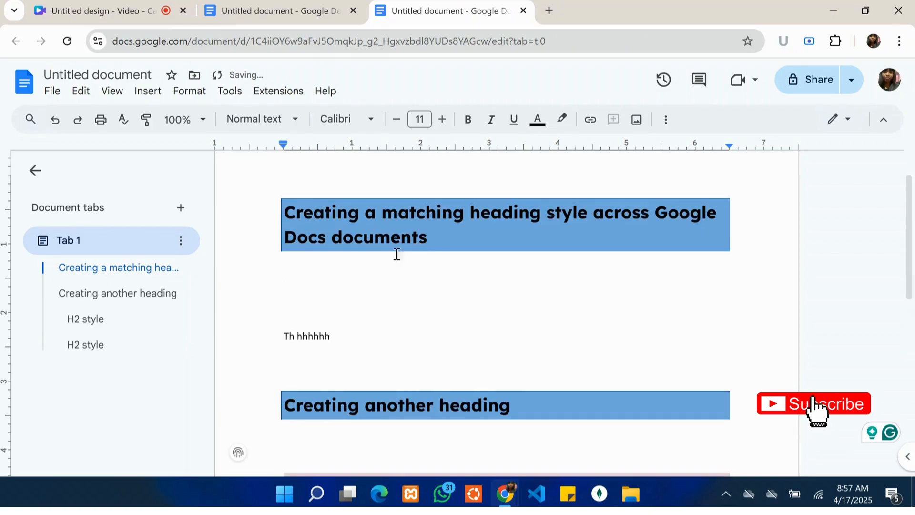
{"action": "scroll", "coordinate": [382, 332], "scroll_direction": "down", "scroll_amount": 2}
{"action": "scroll", "coordinate": [382, 332], "scroll_direction": "up", "scroll_amount": 2}
{"action": "scroll", "coordinate": [381, 332], "scroll_direction": "down", "scroll_amount": 1}
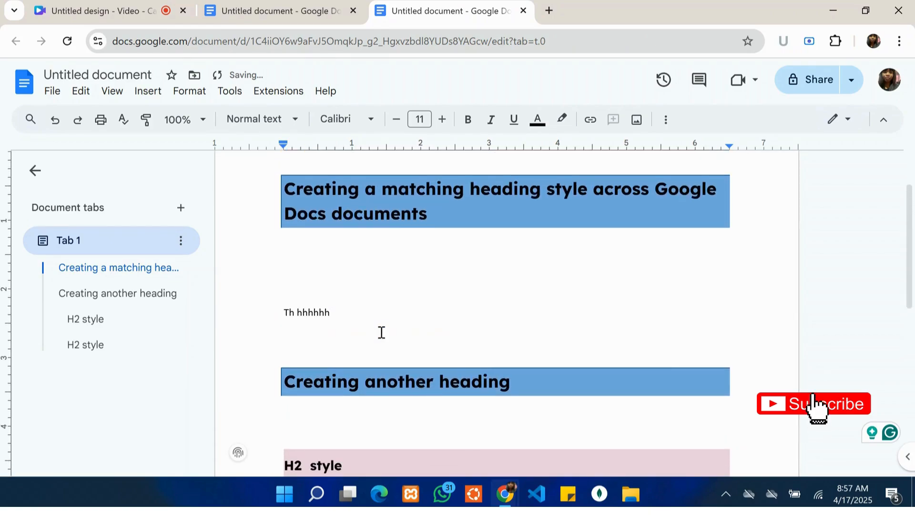
{"action": "scroll", "coordinate": [382, 333], "scroll_direction": "down", "scroll_amount": 1}
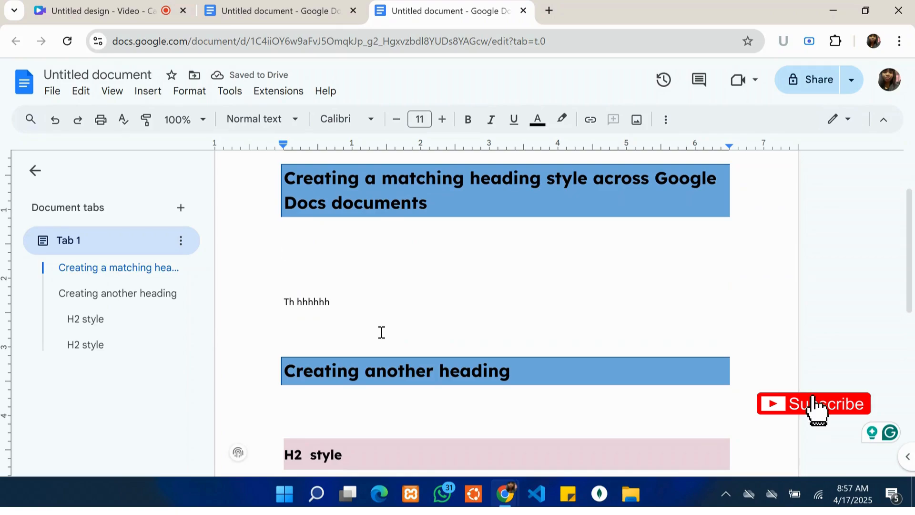